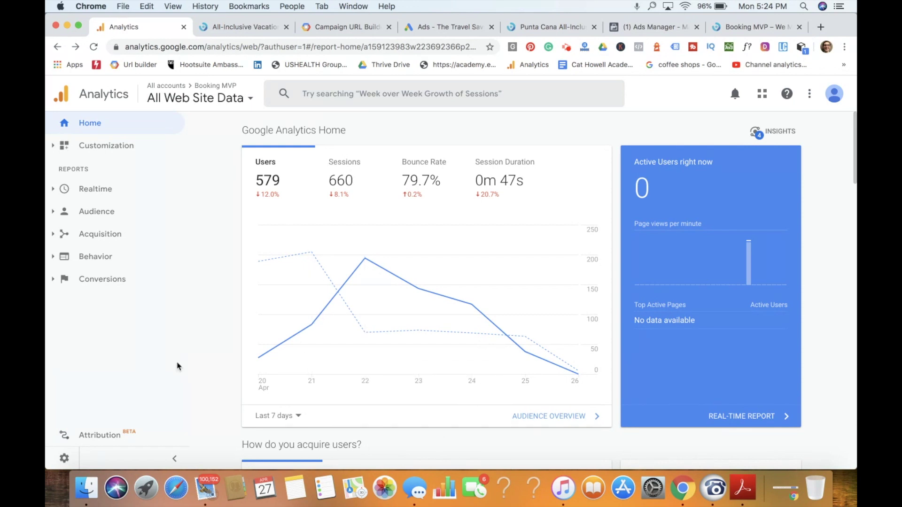
- From Admin > Goals, open the All-Inclusive Vacation Package TY Form Fill goal
click(64, 458)
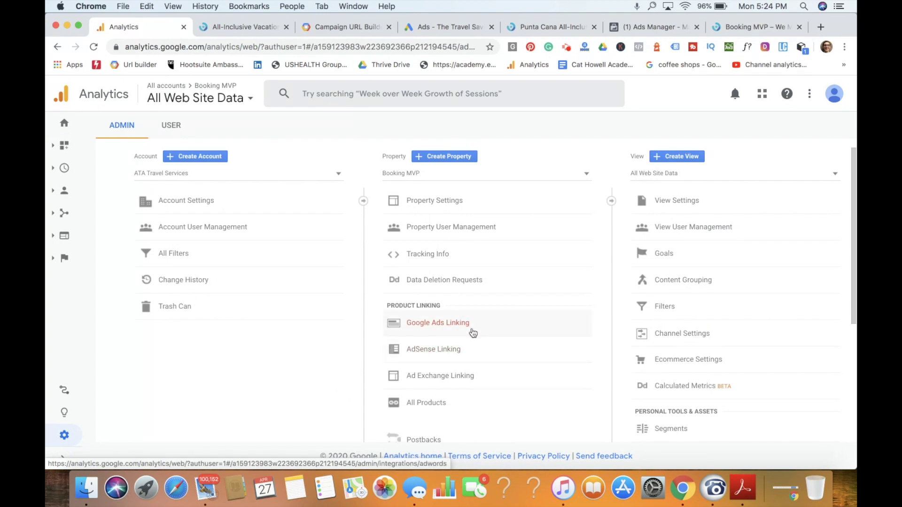
click(666, 258)
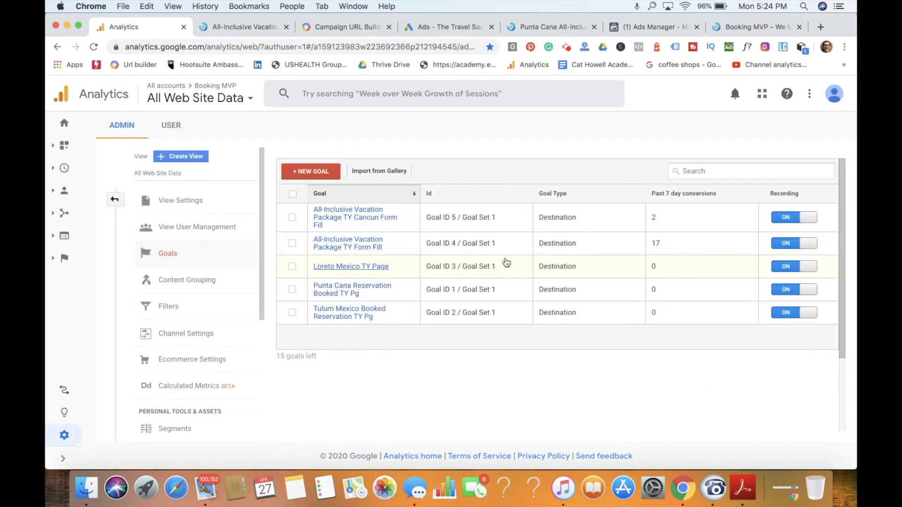
click(369, 247)
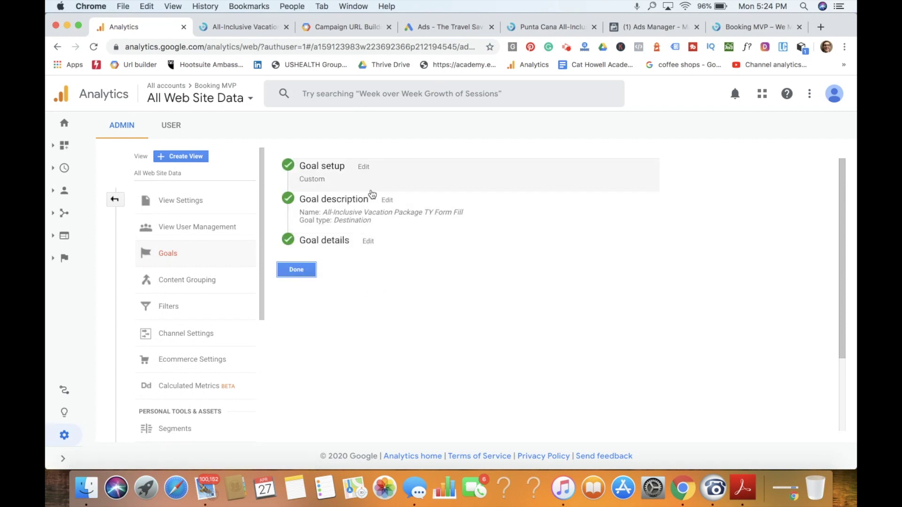
- Review the goal's description and its Custom setup template settings
click(388, 200)
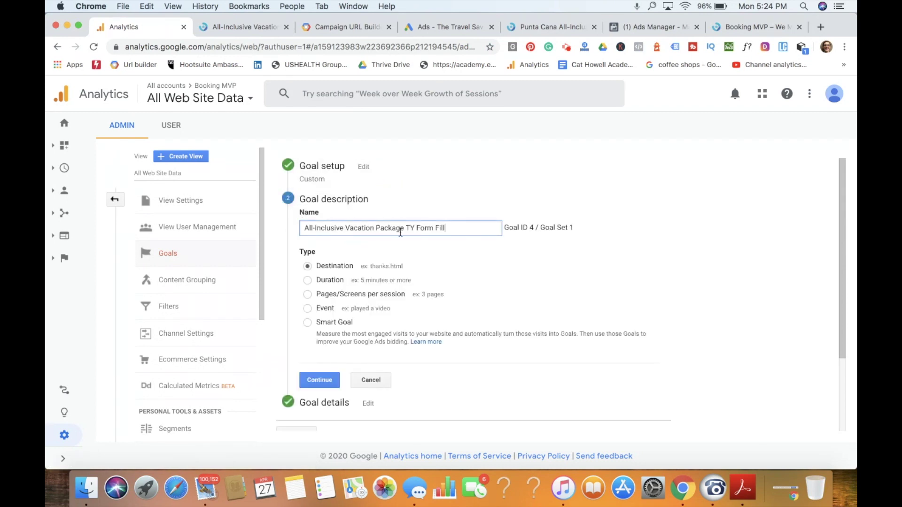
click(363, 167)
scroll(385, 367, down, 5)
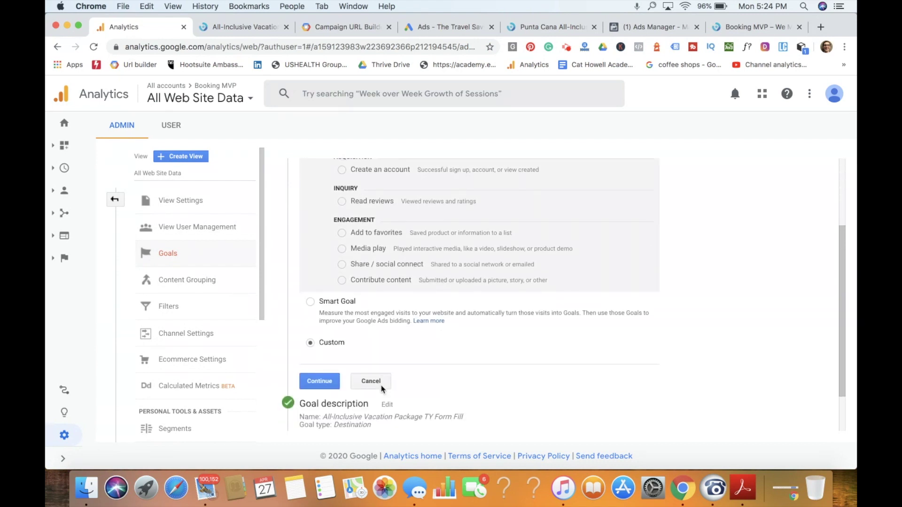
scroll(407, 374, down, 2)
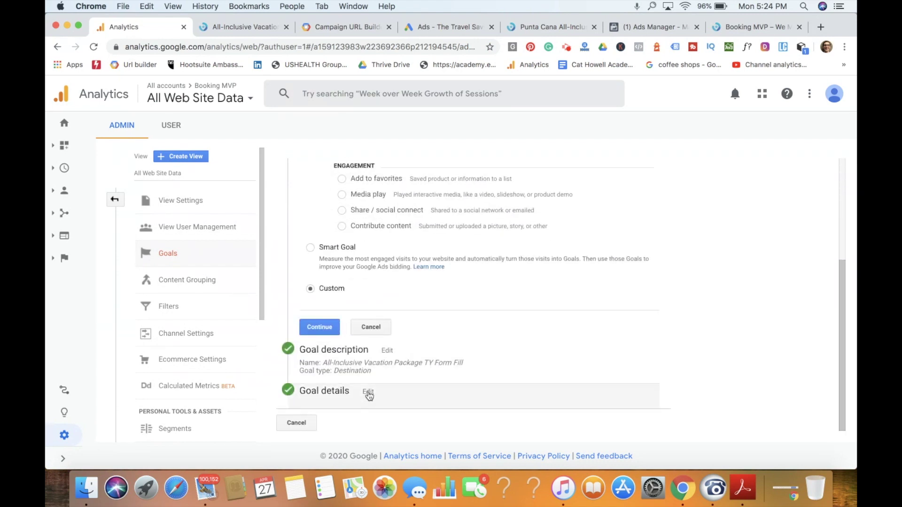
click(370, 393)
- Confirm the destination match type stays Begins with
scroll(464, 352, down, 2)
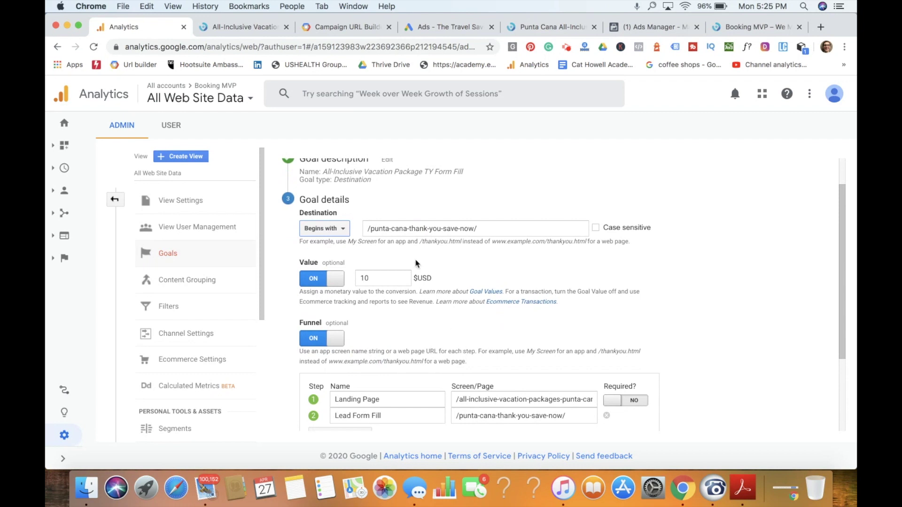
click(344, 234)
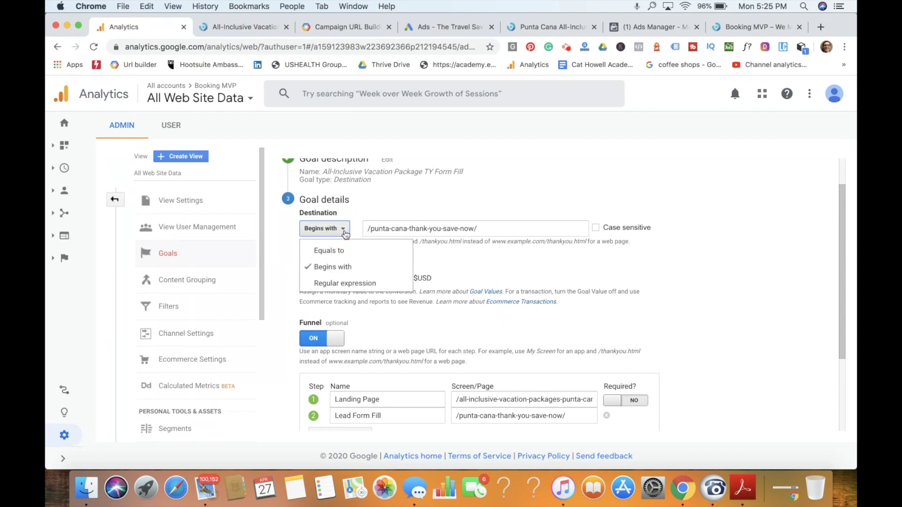
click(346, 266)
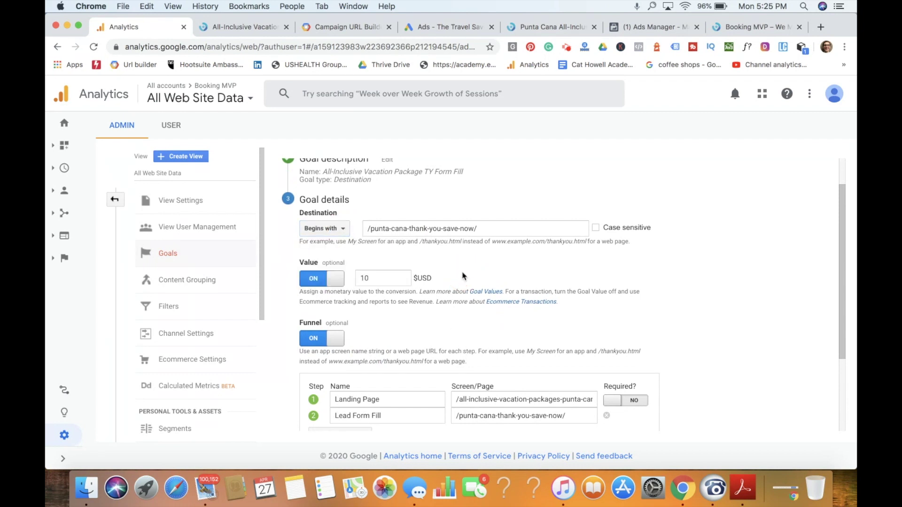
click(337, 227)
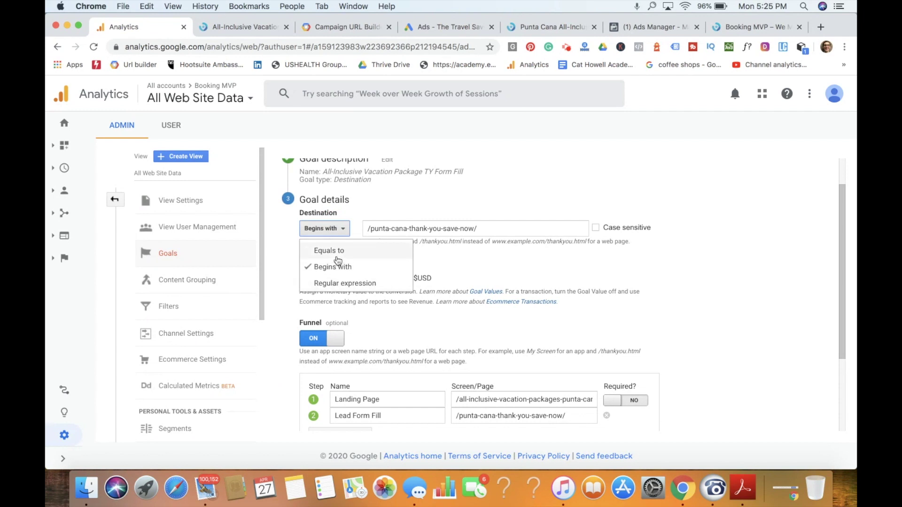
click(371, 271)
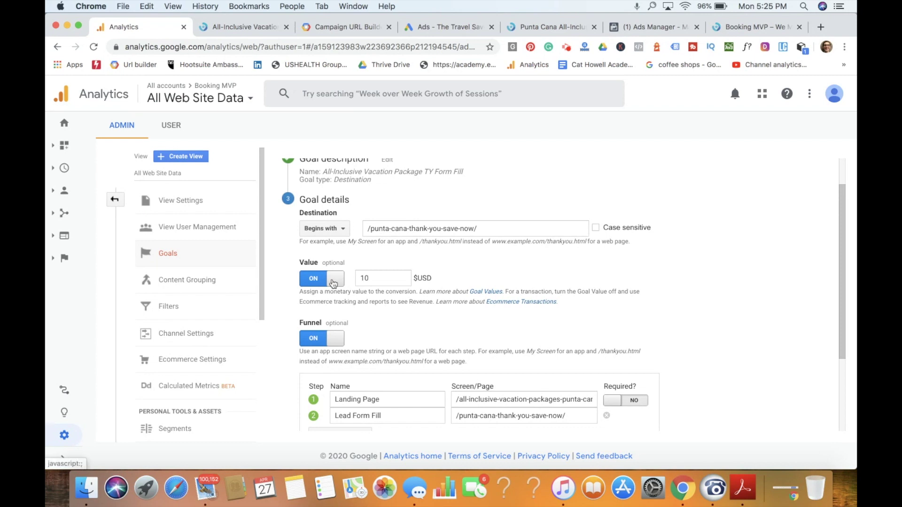
- Review the two-step funnel and select the step 1 Landing Page path
scroll(454, 273, down, 5)
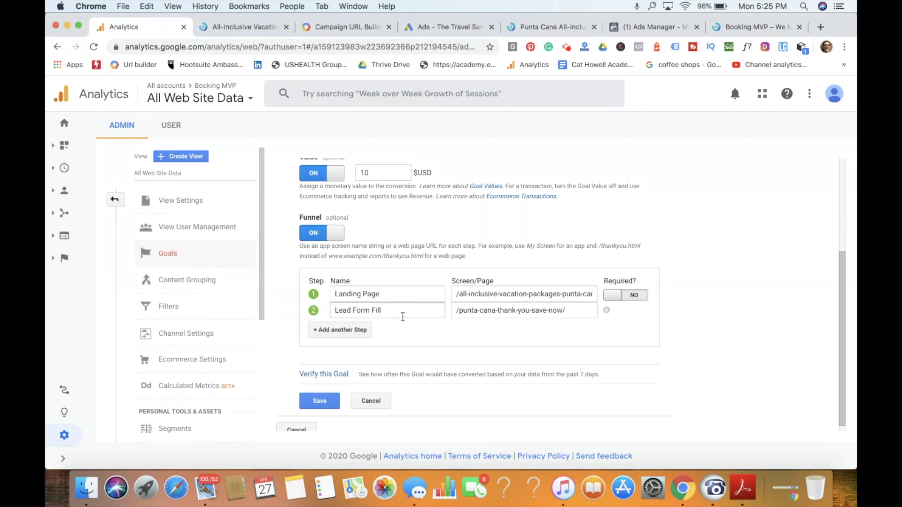
scroll(407, 258, up, 3)
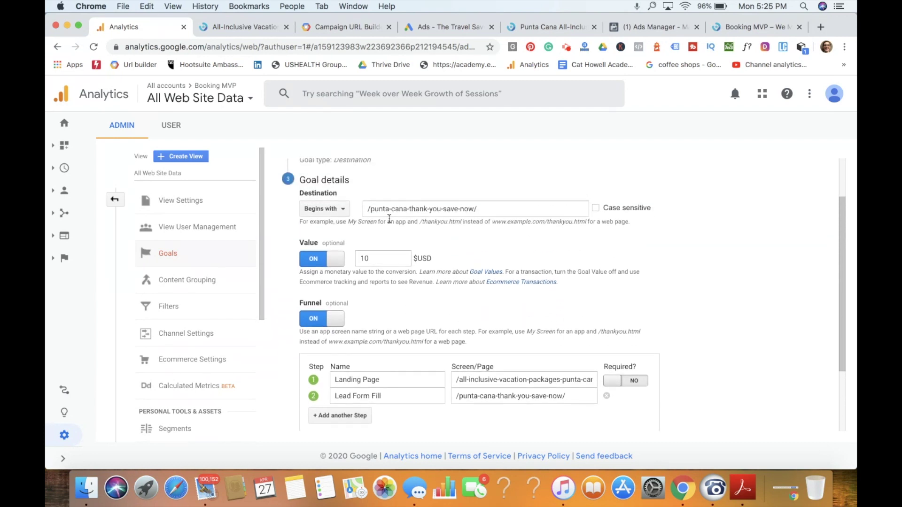
scroll(460, 263, down, 2)
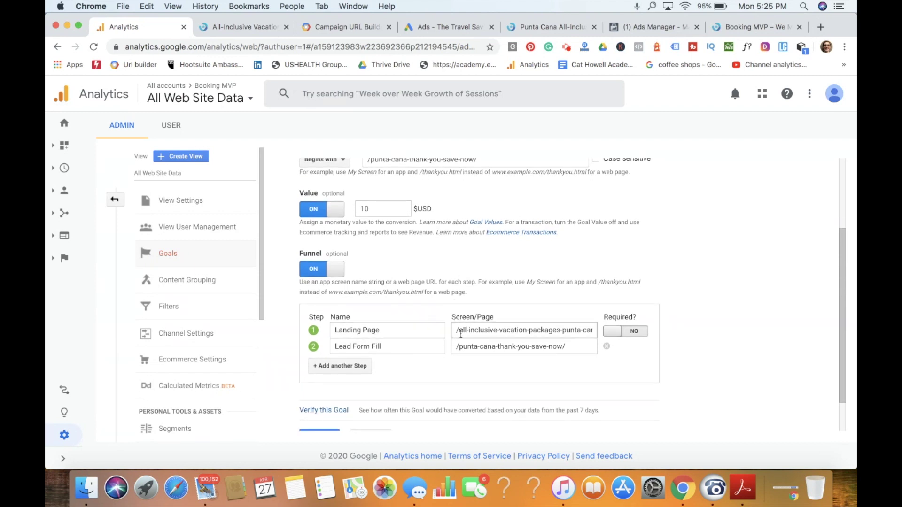
triple_click(552, 329)
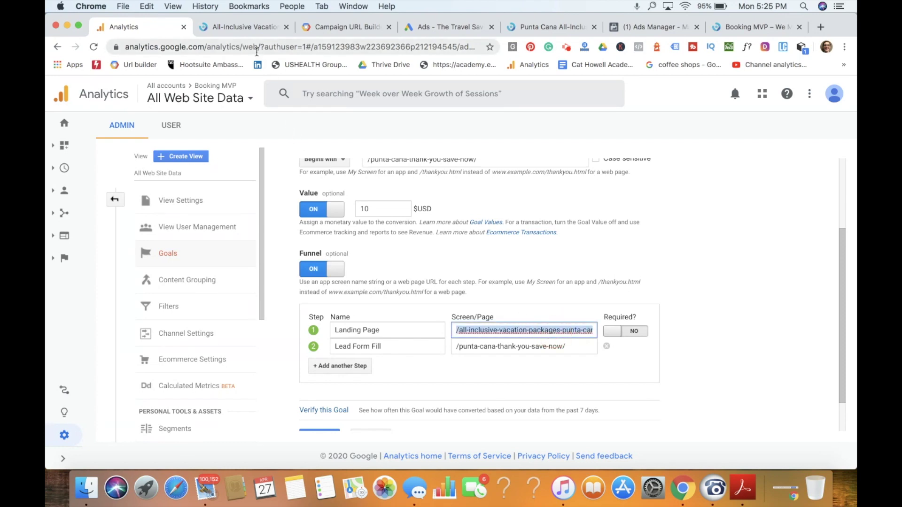
- On the Booking MVP Punta Cana page, autofill the signup form with saved contact details and submit it
click(244, 27)
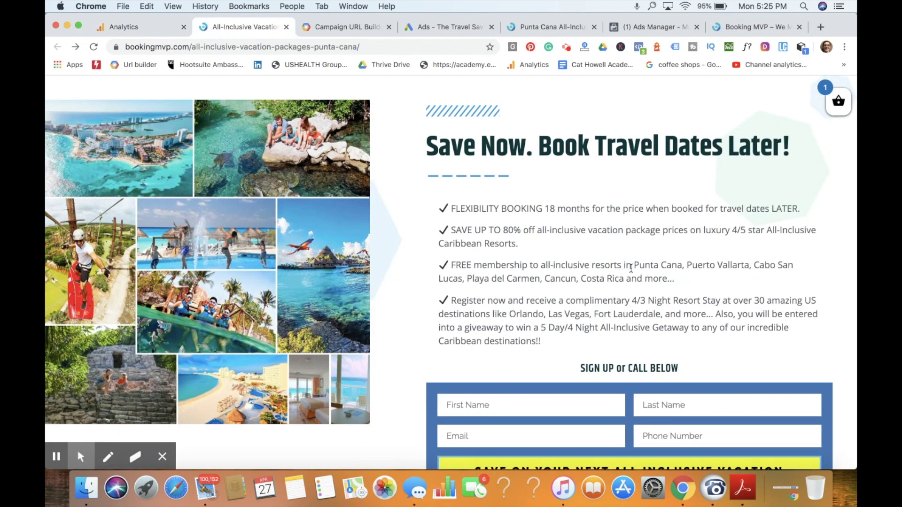
scroll(630, 266, down, 3)
scroll(632, 268, down, 2)
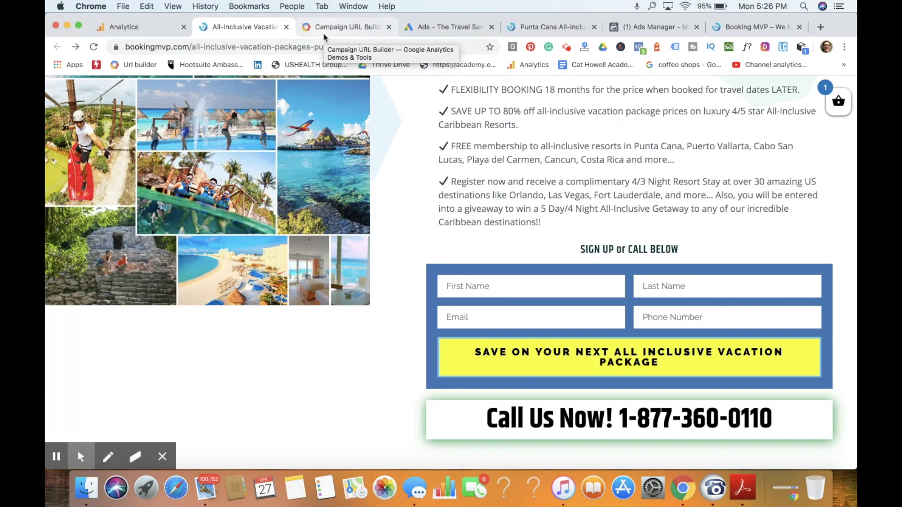
text(B)
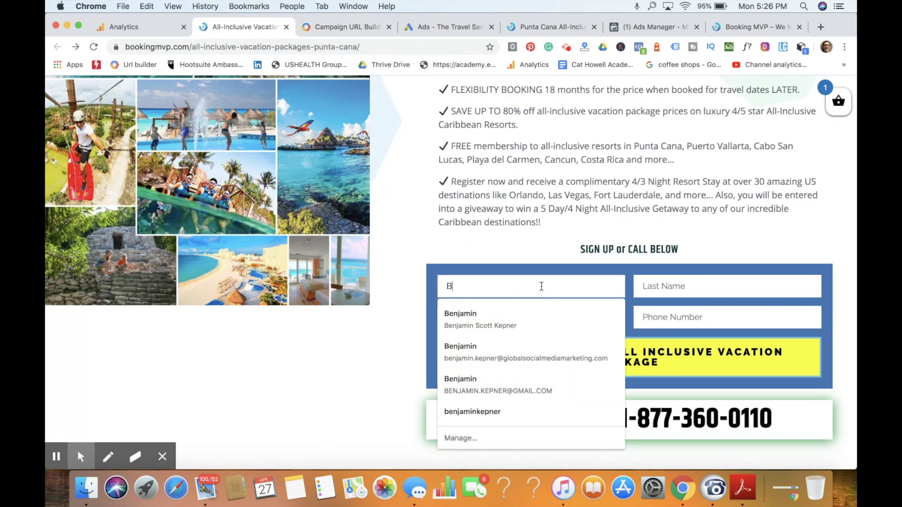
text(enj)
click(535, 319)
click(601, 369)
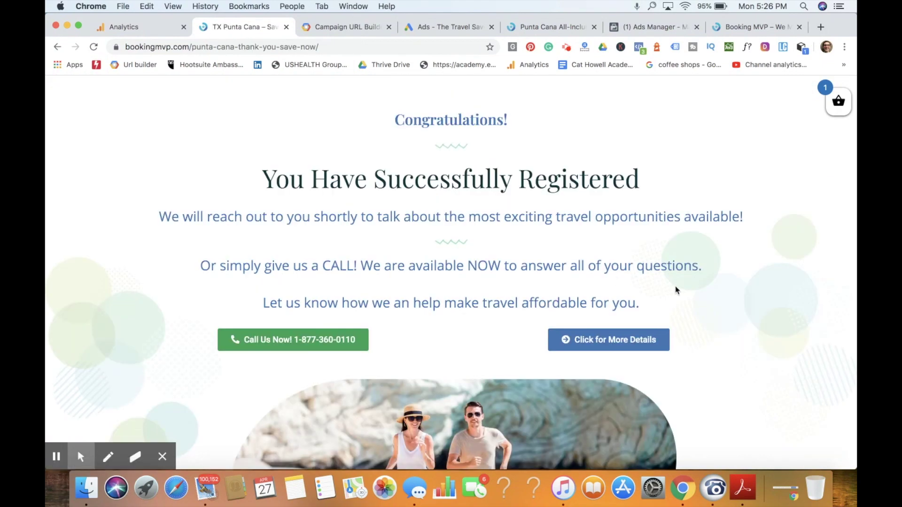
- Check the thank-you page address, /punta-cana-thank-you-save-now/
scroll(747, 289, down, 3)
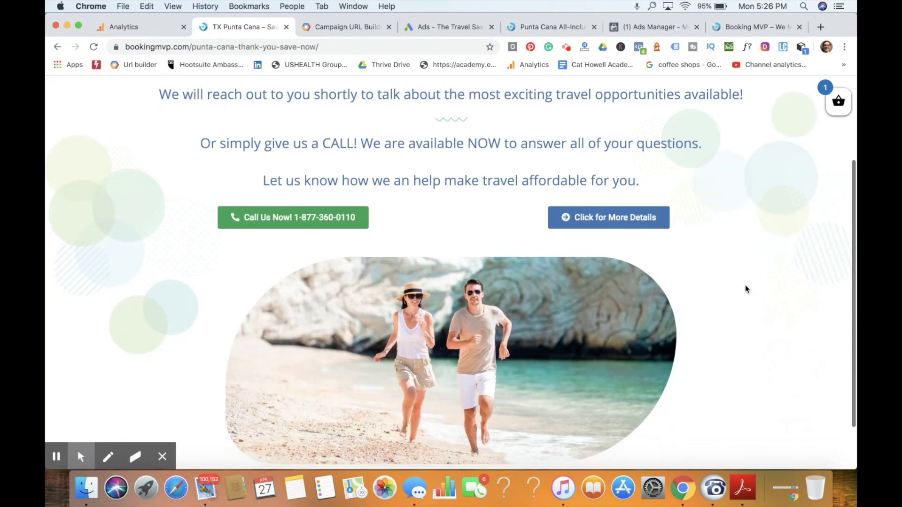
scroll(748, 289, up, 3)
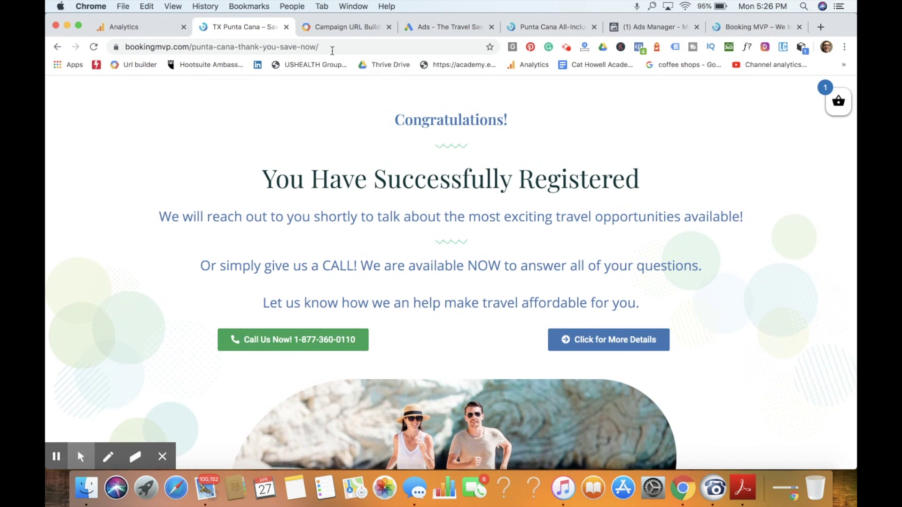
click(328, 48)
- Confirm step 2 uses /punta-cana-thank-you-save-now/, save the goal, then open Punta Cana Reservation Booked TY Pg
click(143, 32)
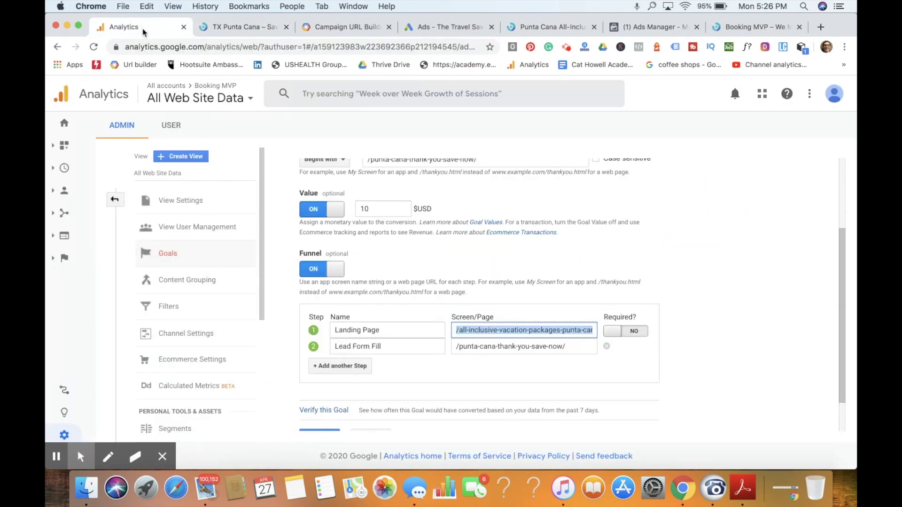
click(479, 347)
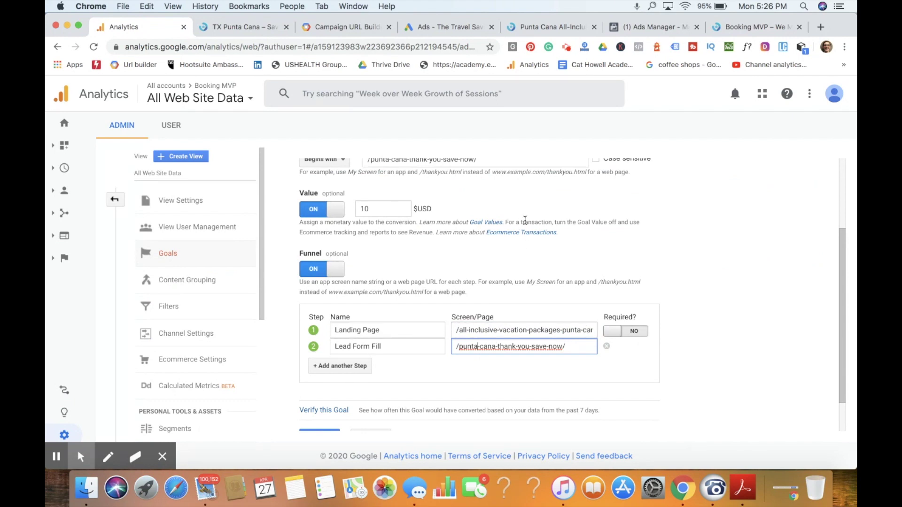
scroll(549, 222, down, 2)
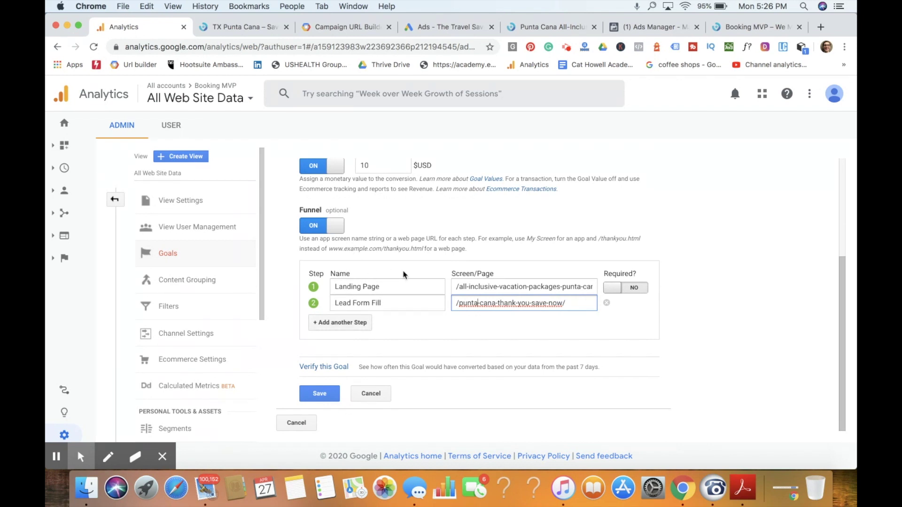
click(334, 395)
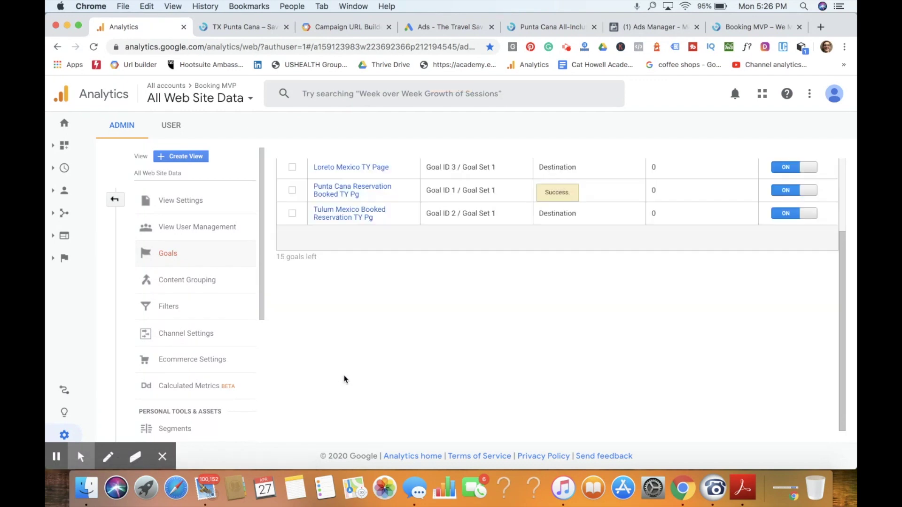
scroll(413, 245, up, 4)
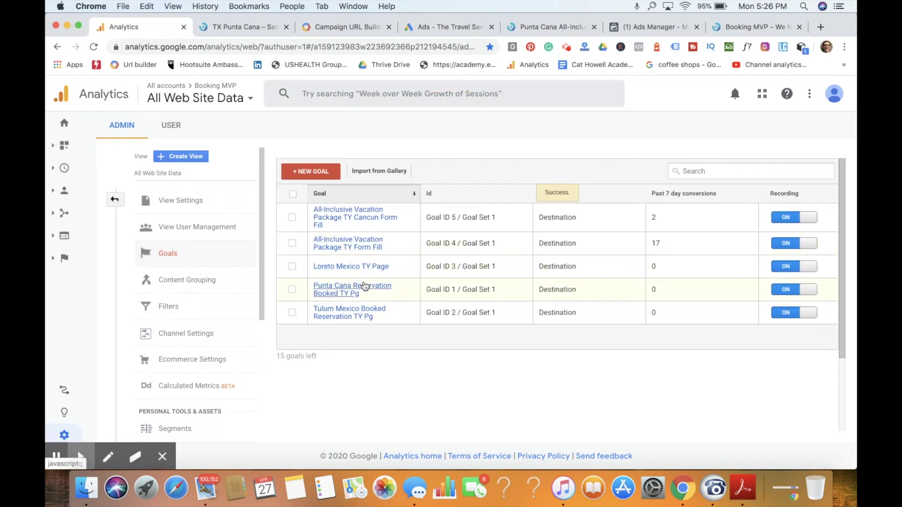
click(364, 287)
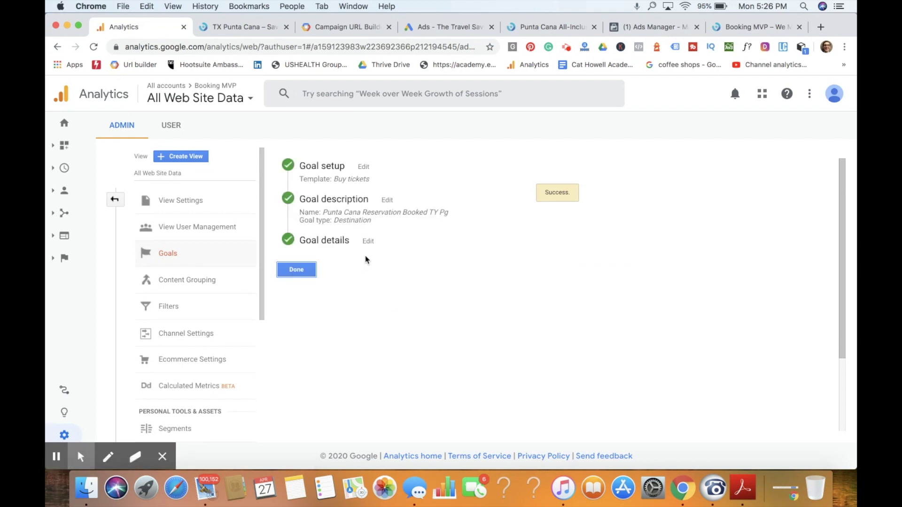
- Review the goal's Buy tickets template and its name and type settings
click(365, 170)
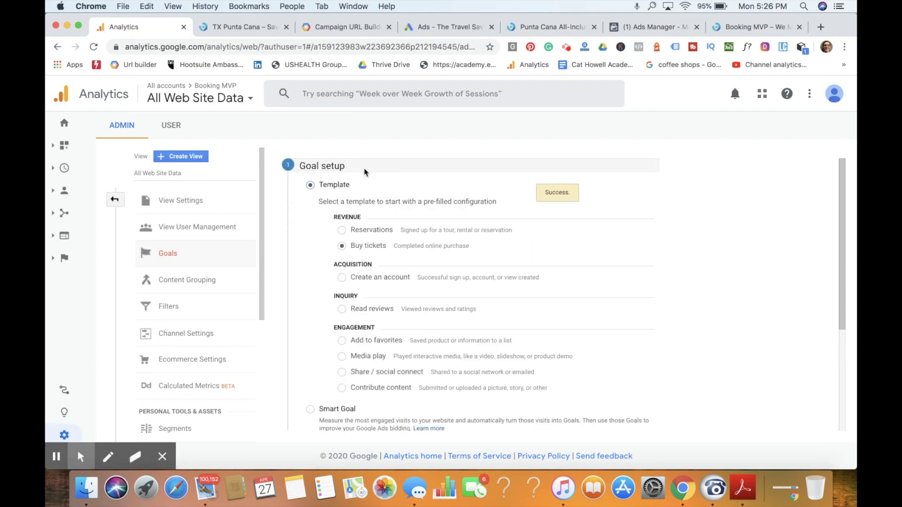
scroll(465, 282, down, 3)
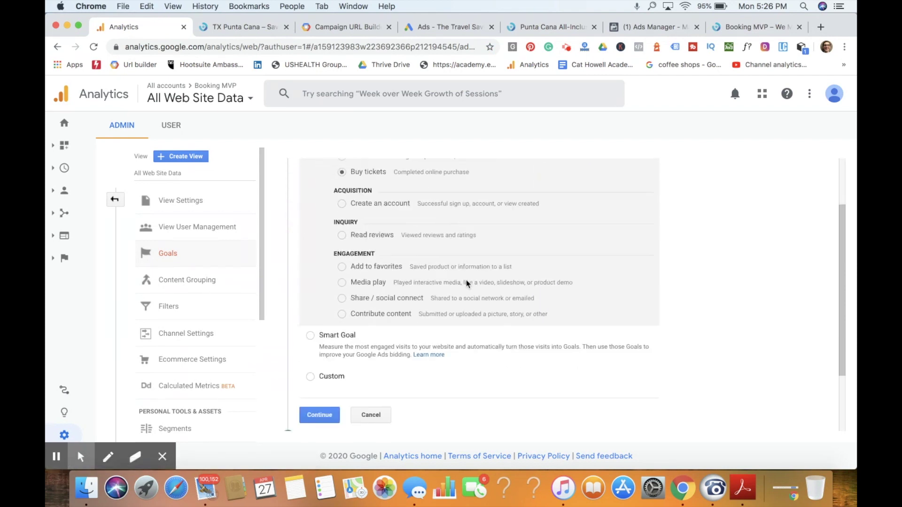
scroll(467, 284, down, 4)
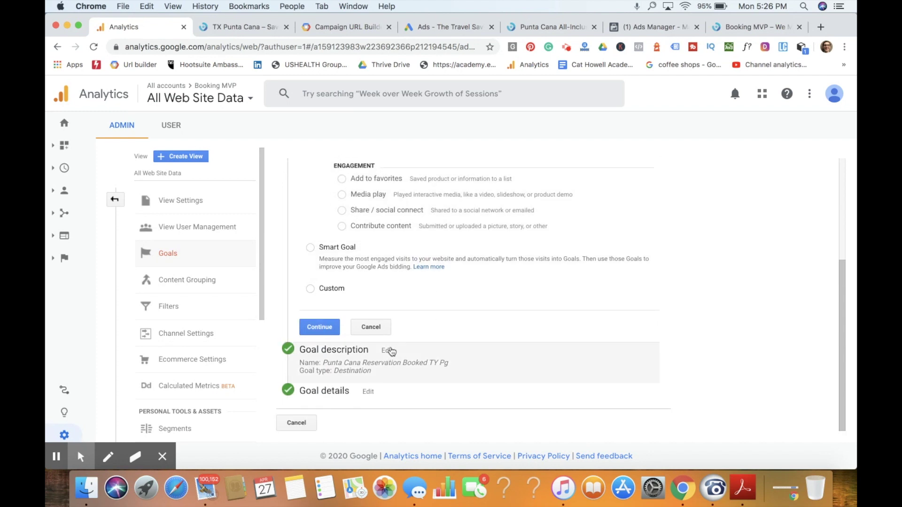
click(388, 350)
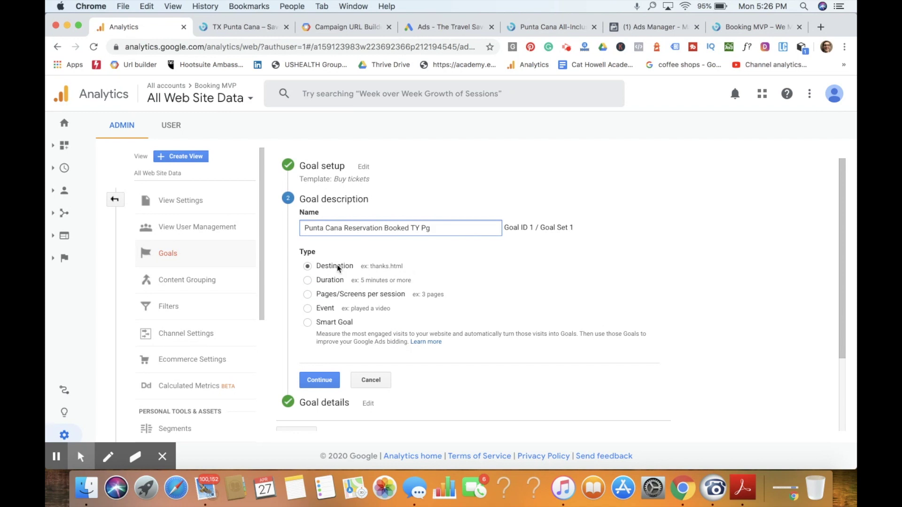
- Review the destination, $600 value and four-step funnel, starting with step 1's page path
scroll(450, 280, down, 2)
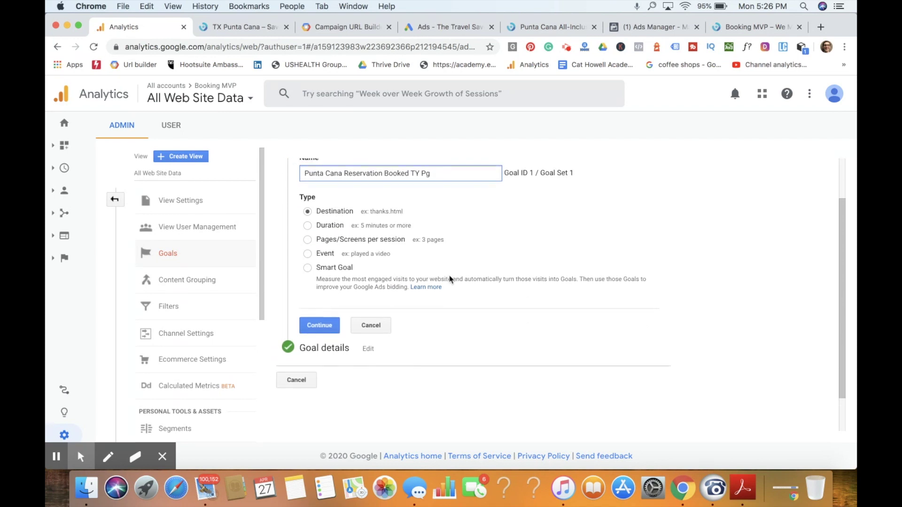
scroll(450, 280, down, 1)
click(366, 312)
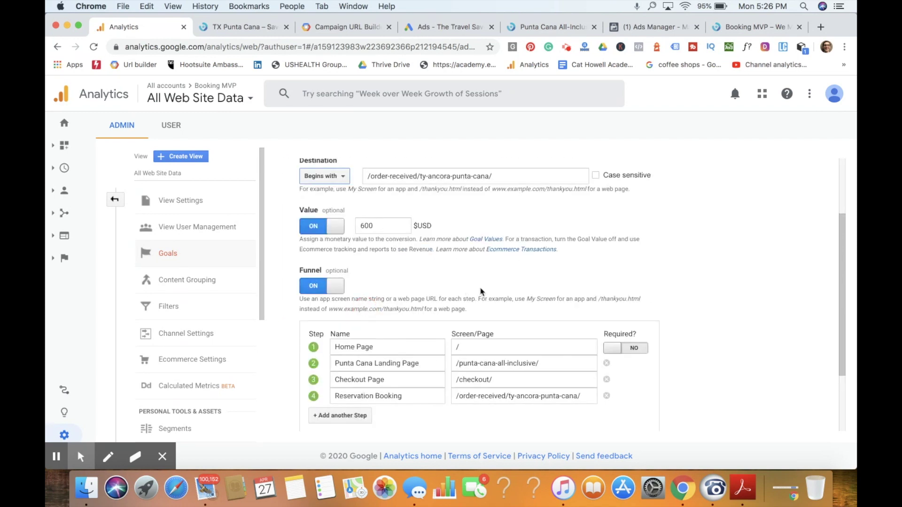
scroll(481, 291, down, 2)
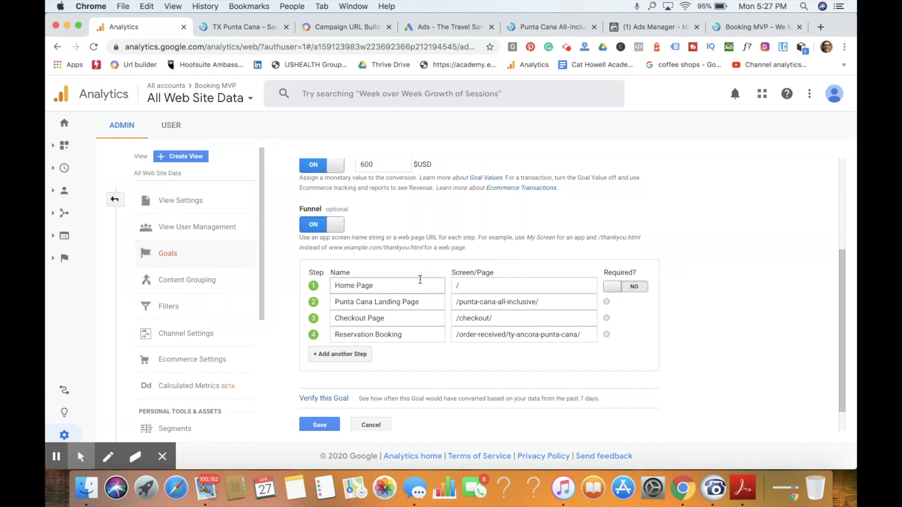
click(469, 286)
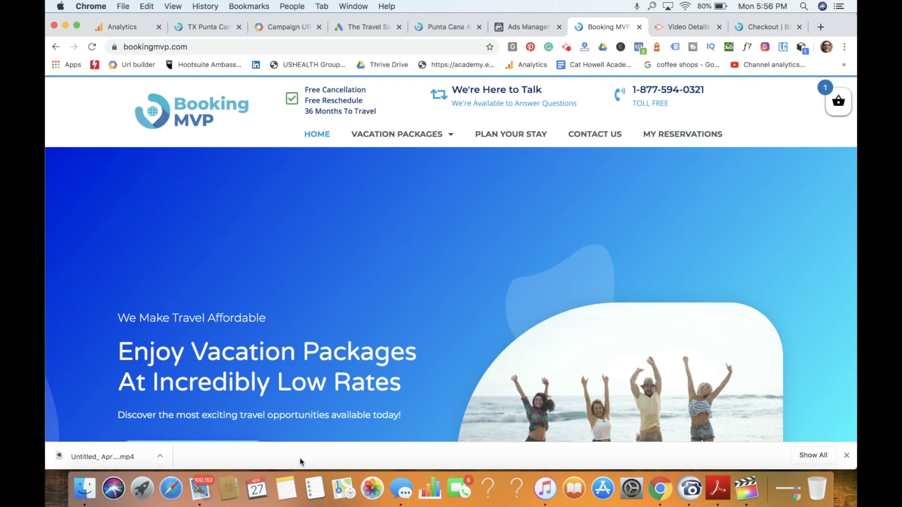
- Walk through Booking MVP from the Punta Cana package to checkout, paying $698 in full
mouse_move(398, 141)
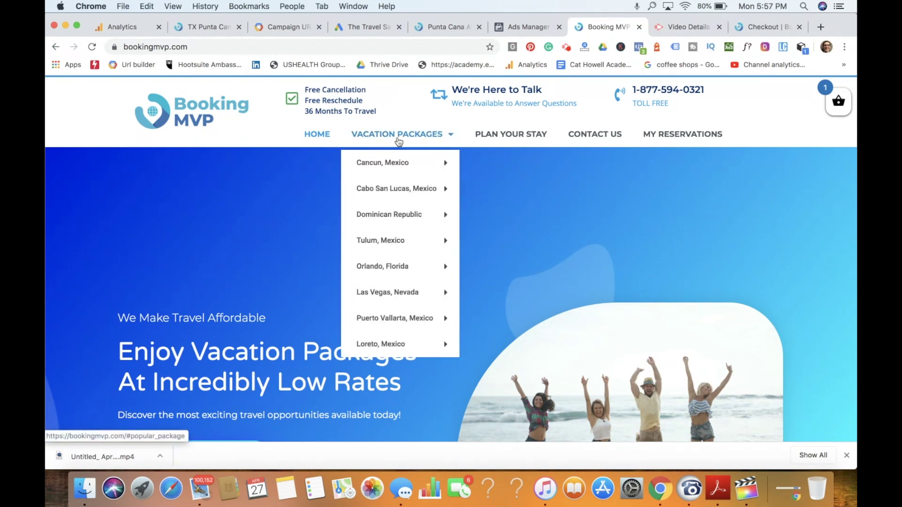
click(403, 215)
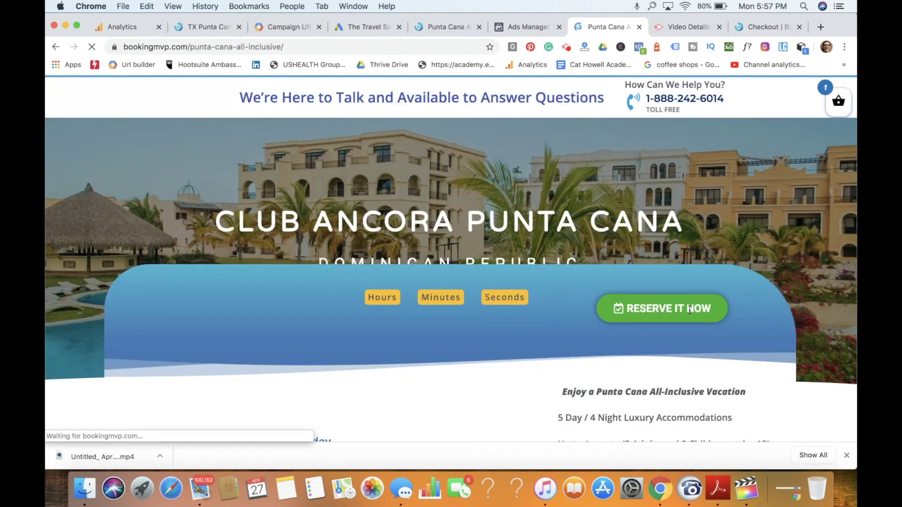
click(691, 314)
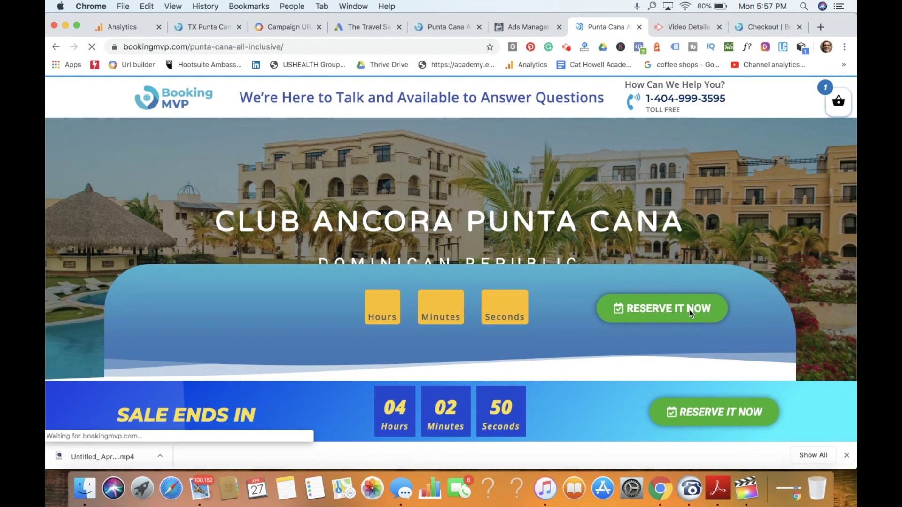
scroll(678, 340, down, 2)
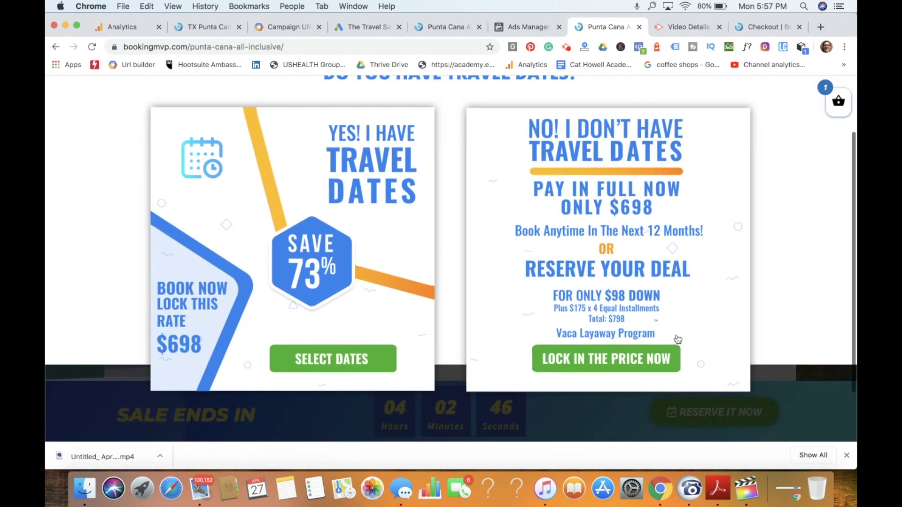
click(610, 360)
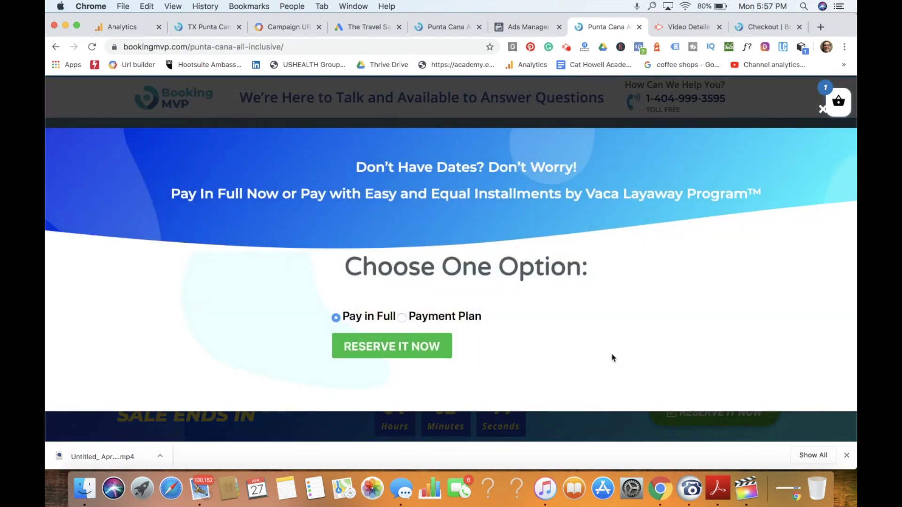
click(438, 354)
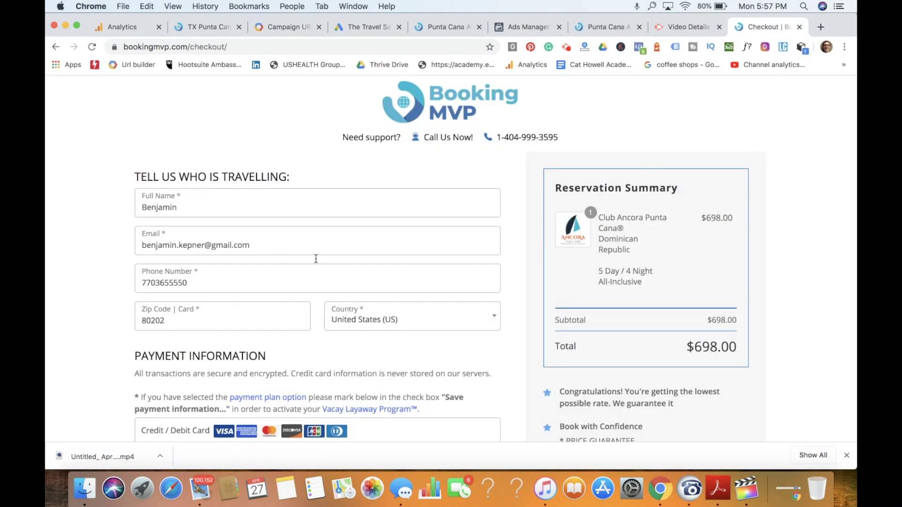
scroll(308, 329, down, 4)
scroll(308, 333, down, 2)
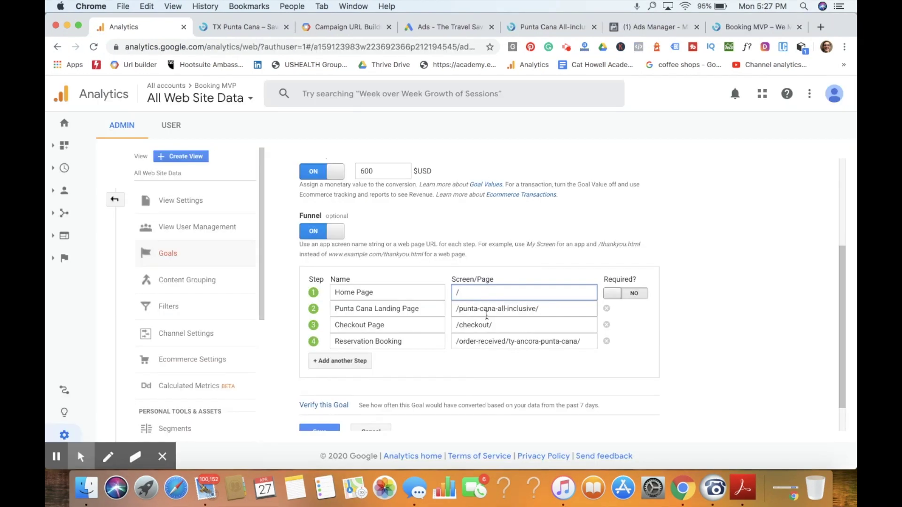
- Save the reservation goal's four-step funnel, from / through /order-received/ty-ancora-punta-cana/, and view the updated goals list
click(461, 293)
scroll(540, 294, down, 2)
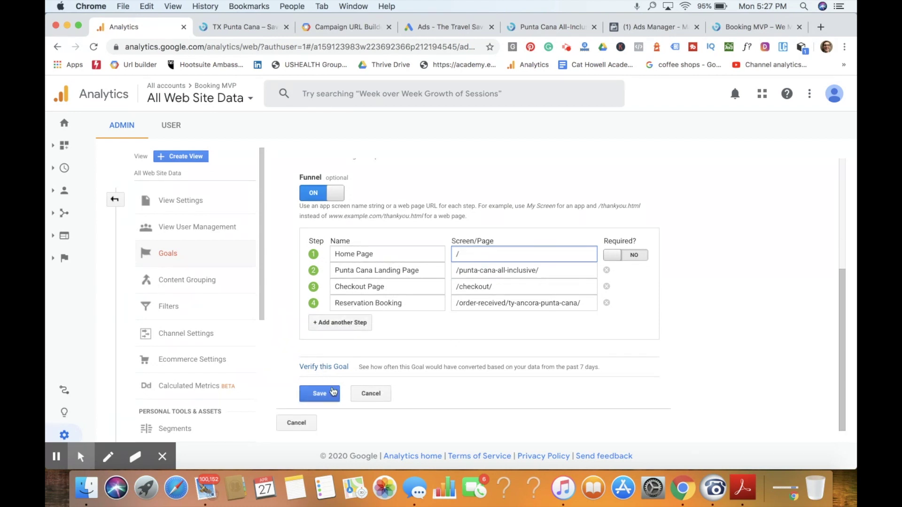
click(334, 392)
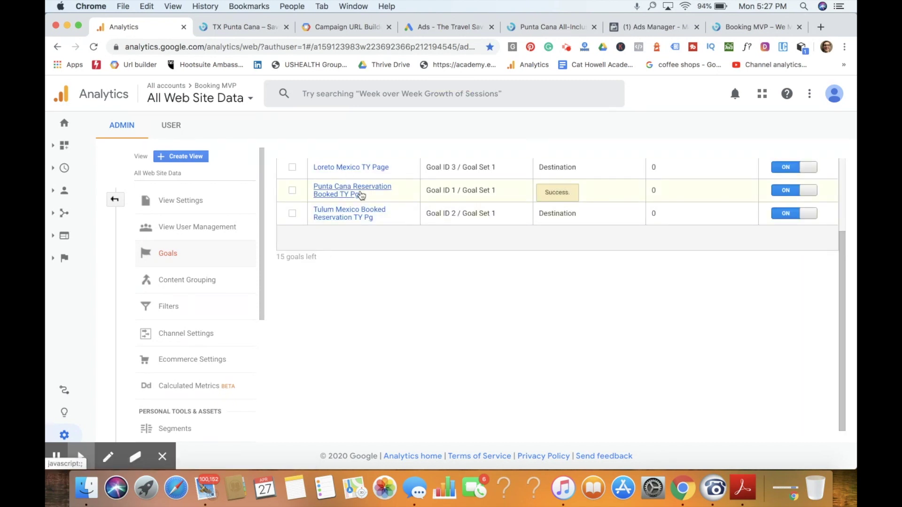
scroll(361, 195, up, 3)
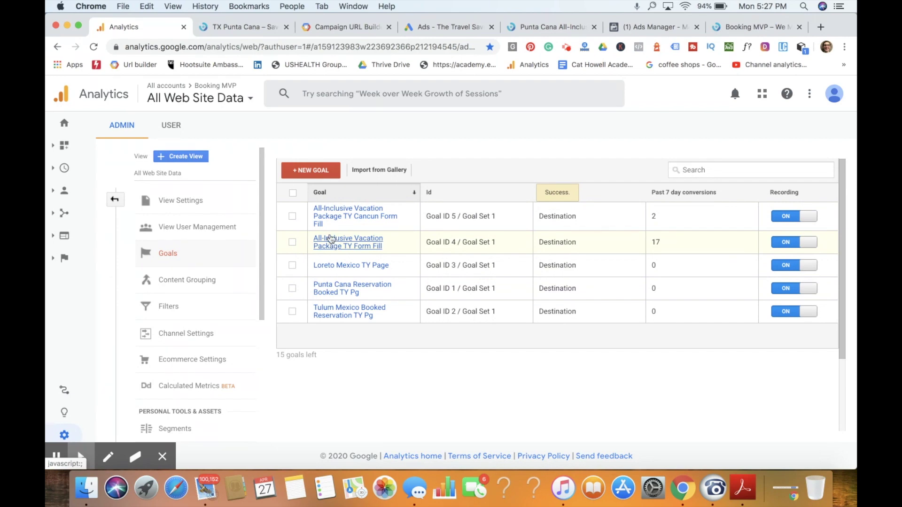
click(324, 29)
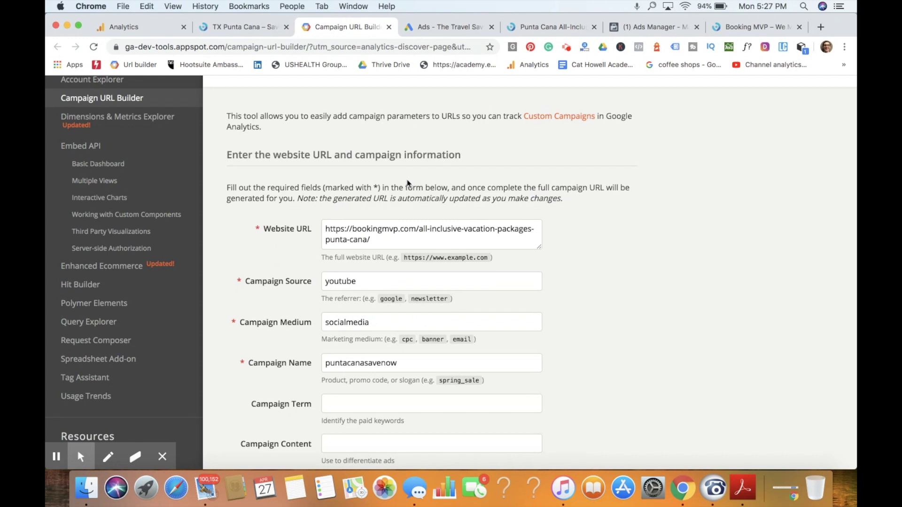
- Review the Campaign URL Builder's website URL, youtube source and socialmedia medium
triple_click(383, 228)
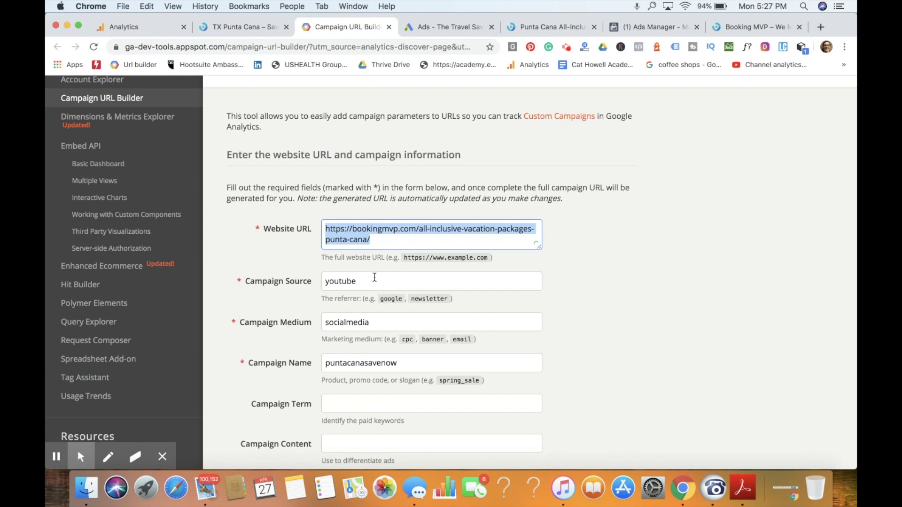
click(374, 278)
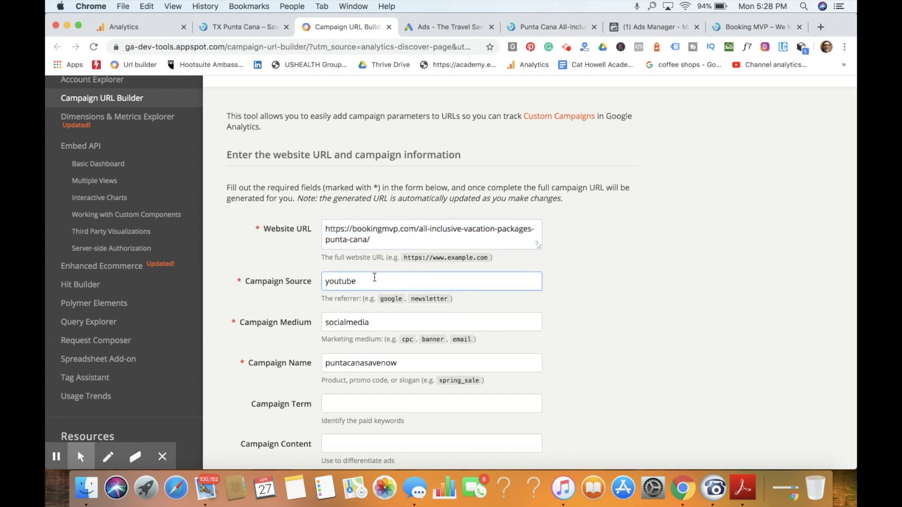
click(377, 324)
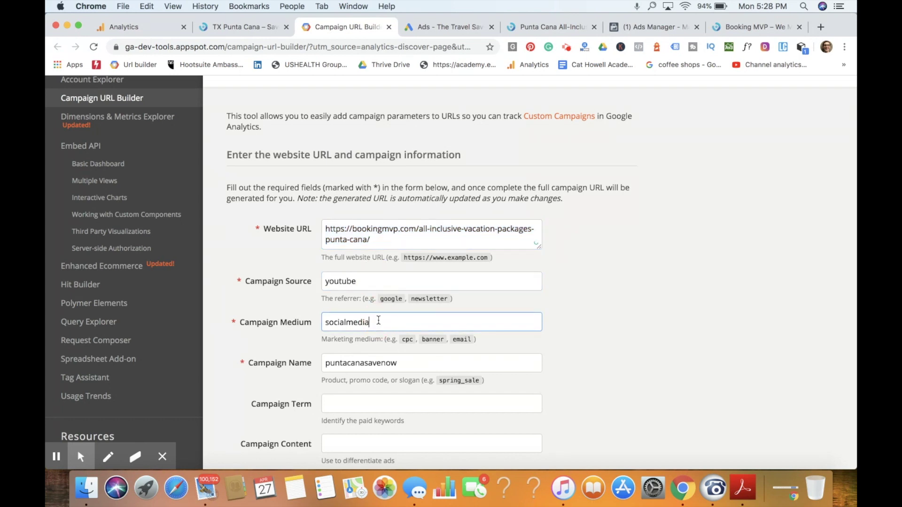
scroll(385, 354, down, 2)
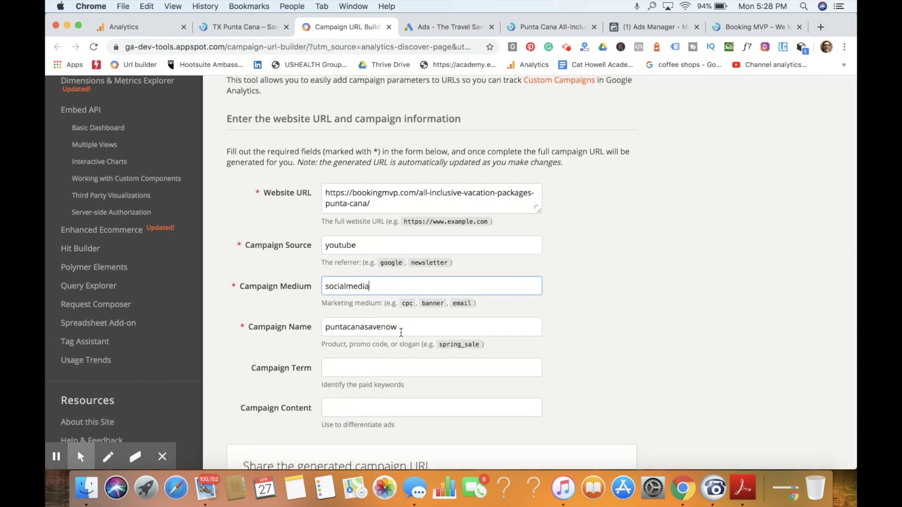
- Change the campaign name to puntacanasavenowdiscoveryad and select the generated campaign URL
click(401, 332)
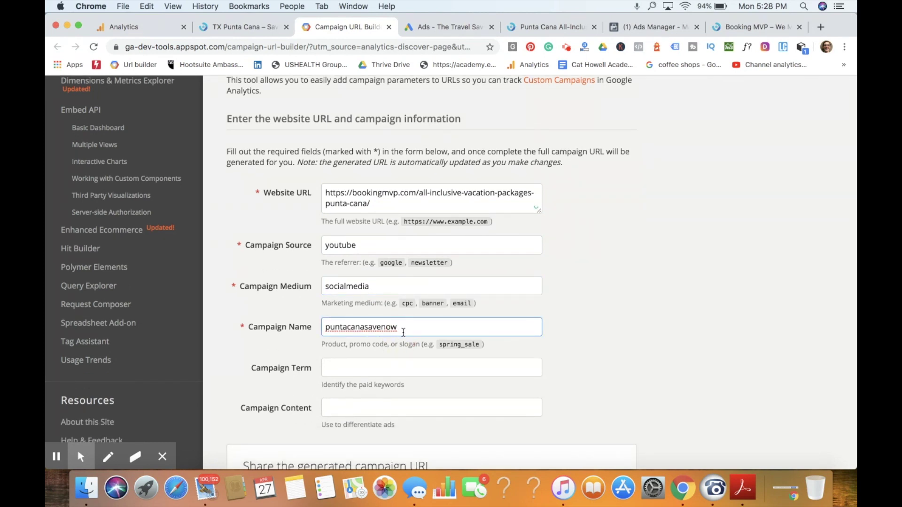
text(discoveryad)
scroll(484, 287, down, 1)
scroll(484, 289, down, 4)
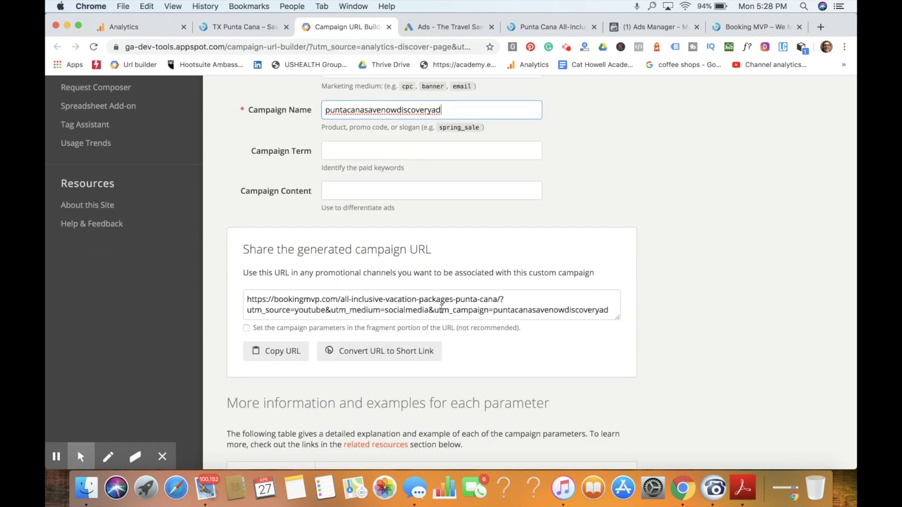
triple_click(442, 309)
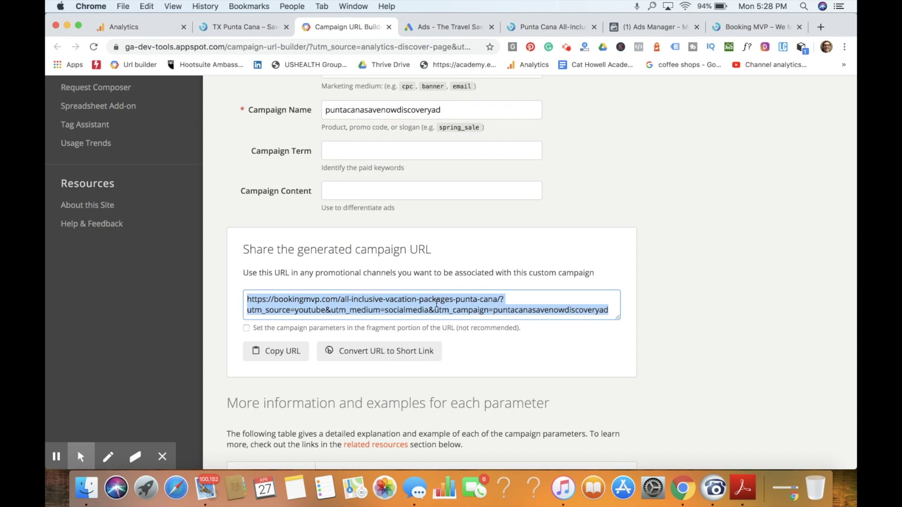
scroll(495, 196, up, 1)
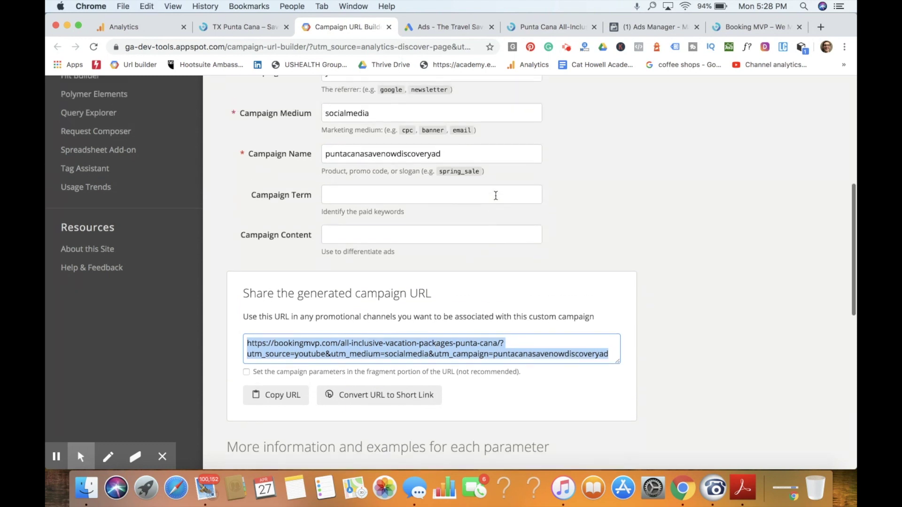
- In Facebook Ads Manager, open the Running Beach Picture ad under FB Leads' TSN Web Visitors ad set
click(634, 31)
mouse_move(230, 280)
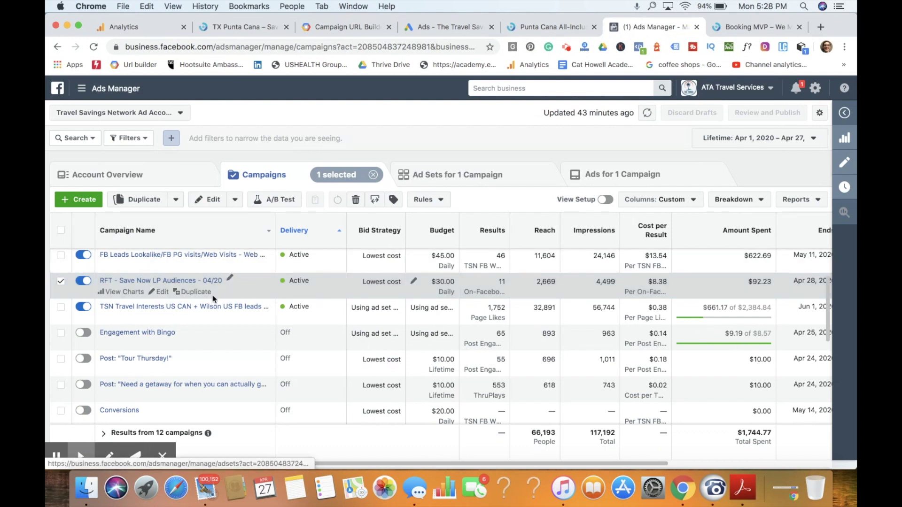
mouse_move(210, 267)
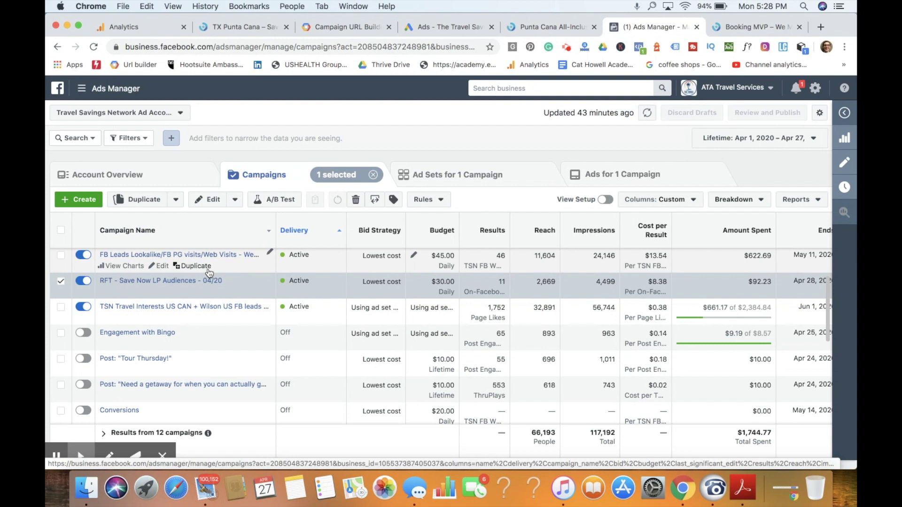
click(212, 256)
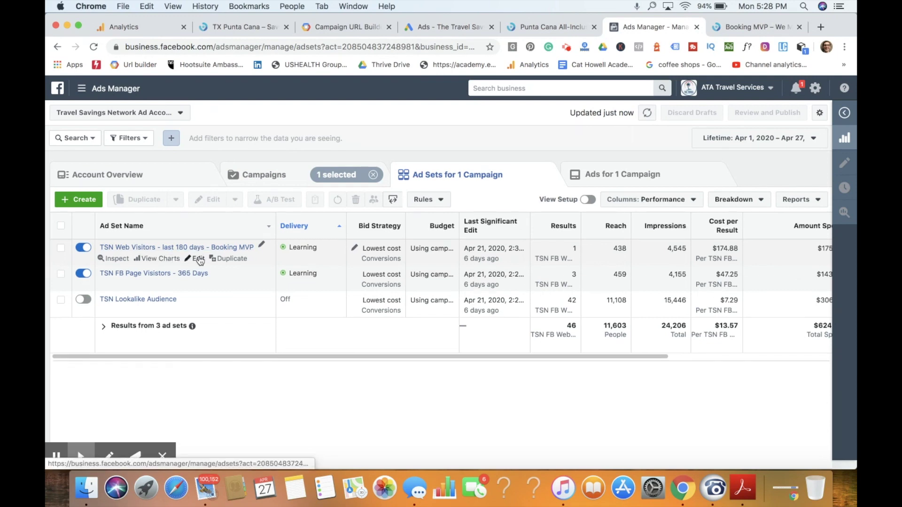
click(197, 264)
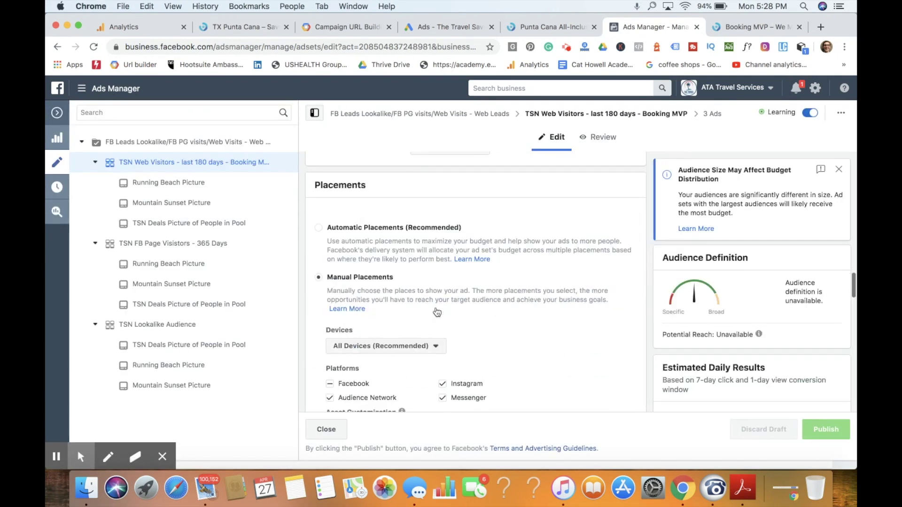
click(195, 186)
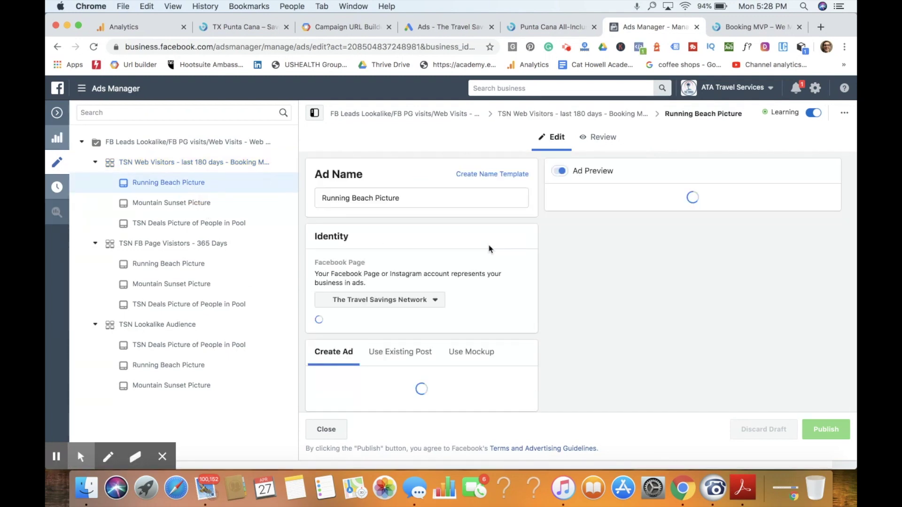
- Select and check the ad's UTM-tagged website URL
scroll(489, 249, down, 10)
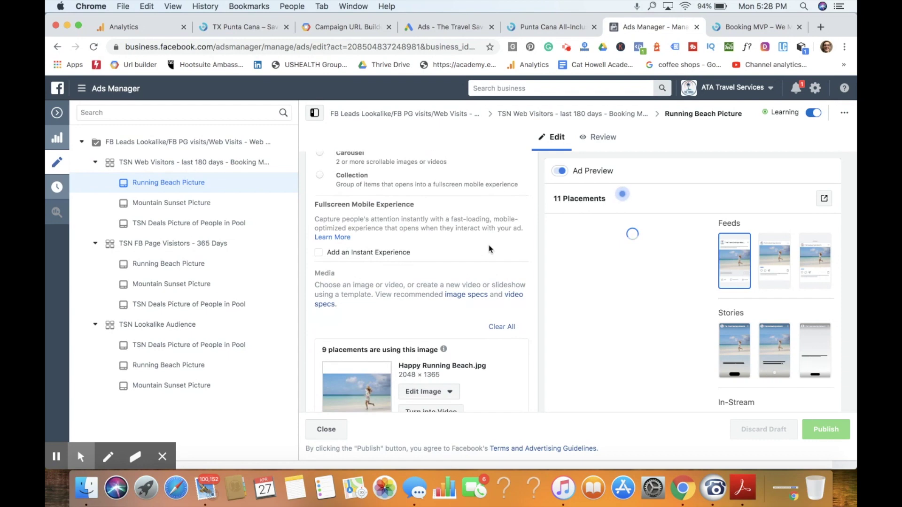
scroll(489, 249, down, 5)
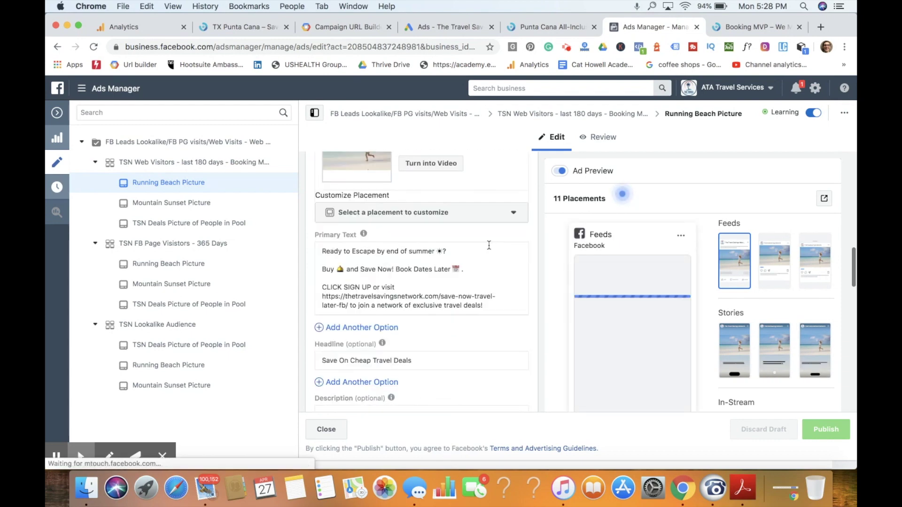
scroll(489, 246, down, 5)
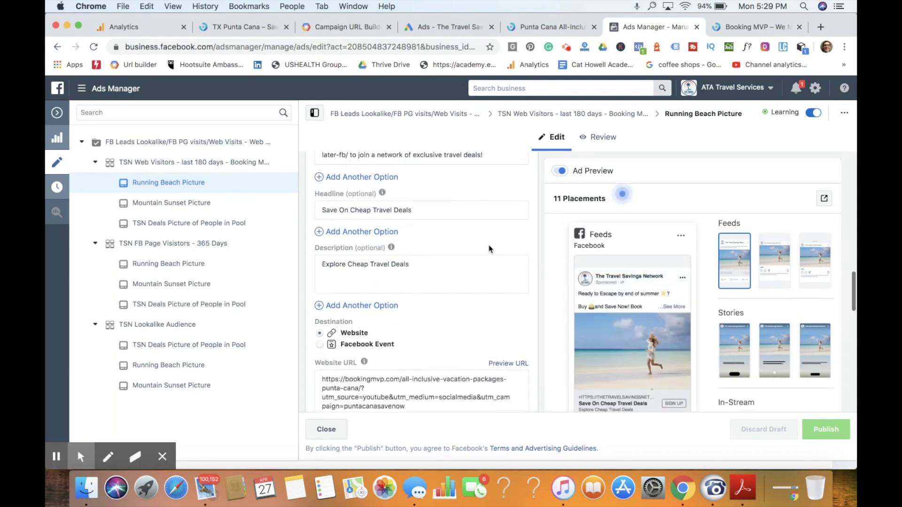
scroll(489, 249, down, 2)
click(355, 321)
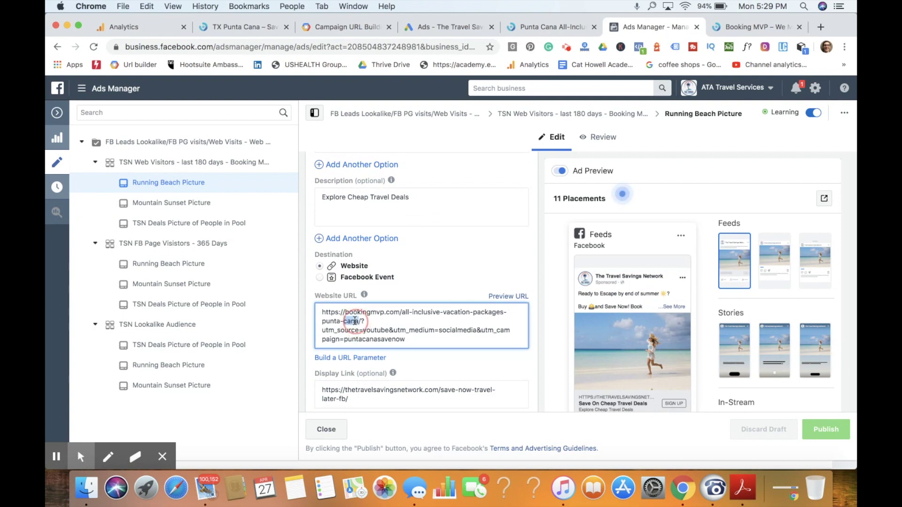
key(super+a)
mouse_move(363, 300)
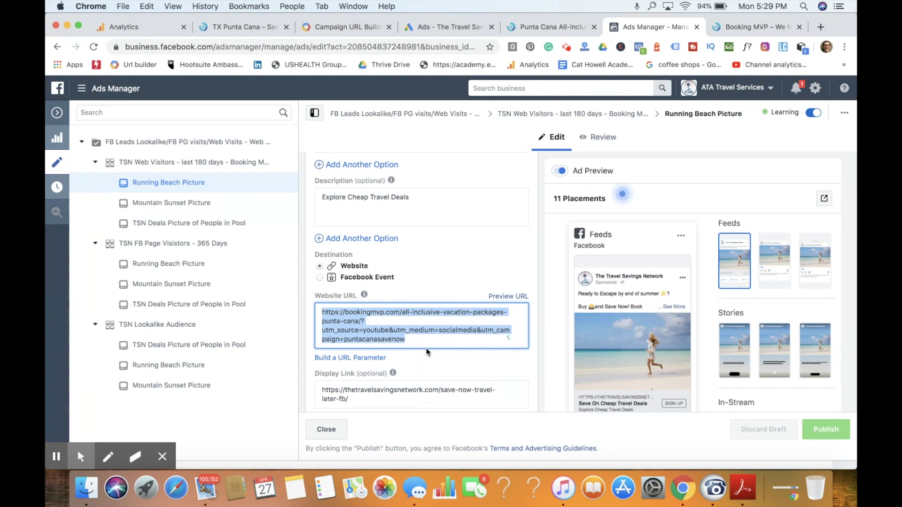
scroll(426, 348, down, 2)
scroll(426, 348, down, 2)
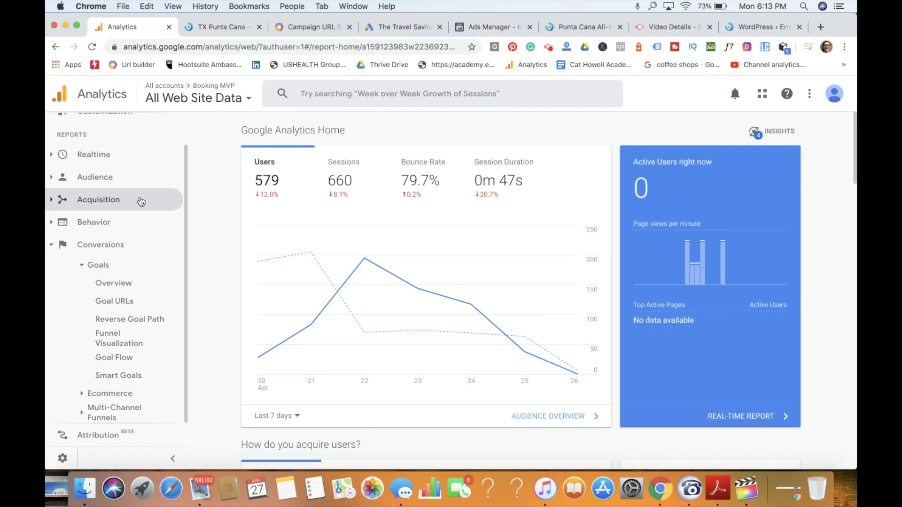
scroll(147, 183, up, 2)
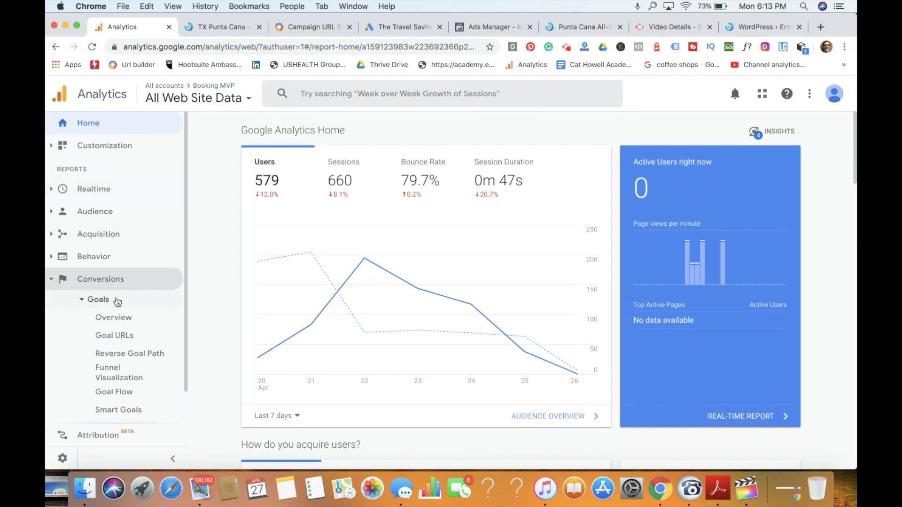
scroll(120, 333, down, 2)
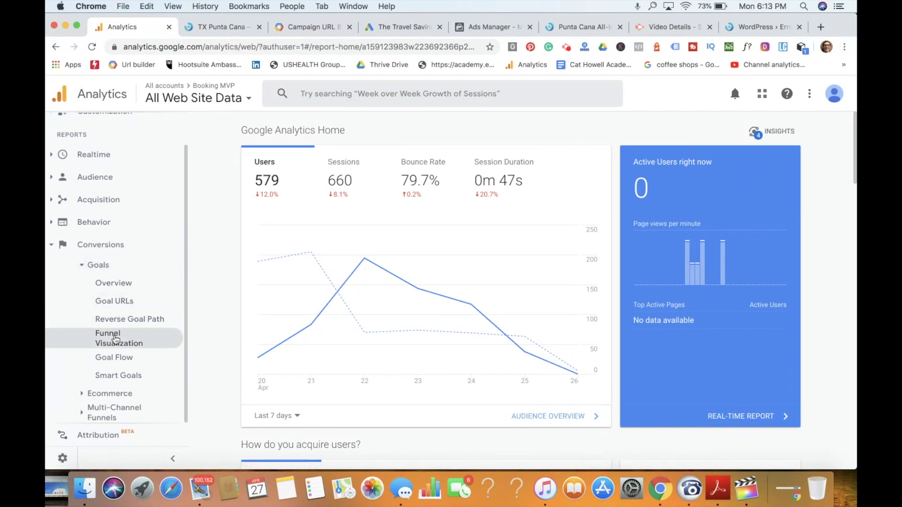
click(115, 339)
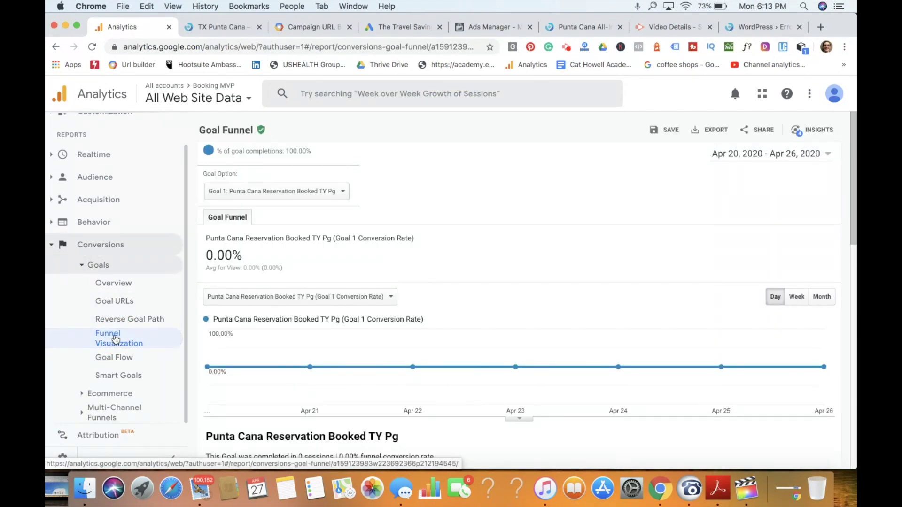
- Switch the funnel report to Goal 4 and scroll through its 17 completions at 2.58%
click(311, 195)
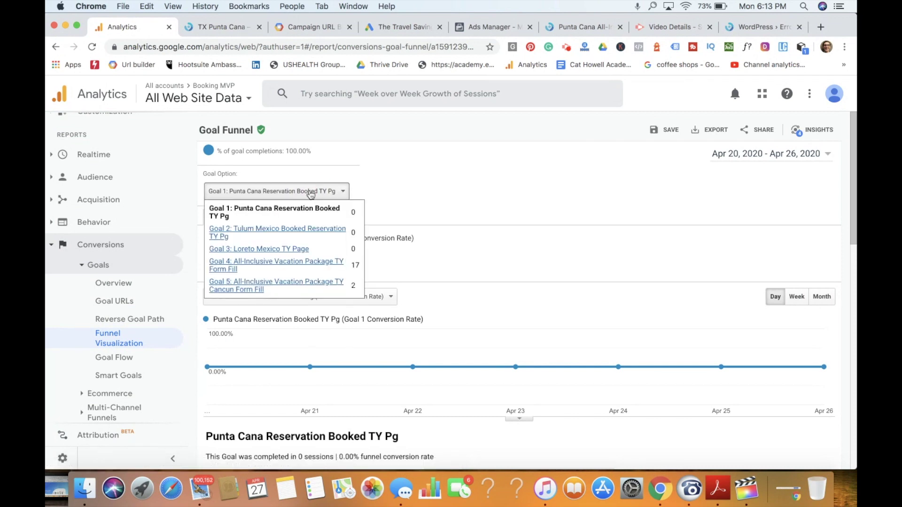
click(298, 266)
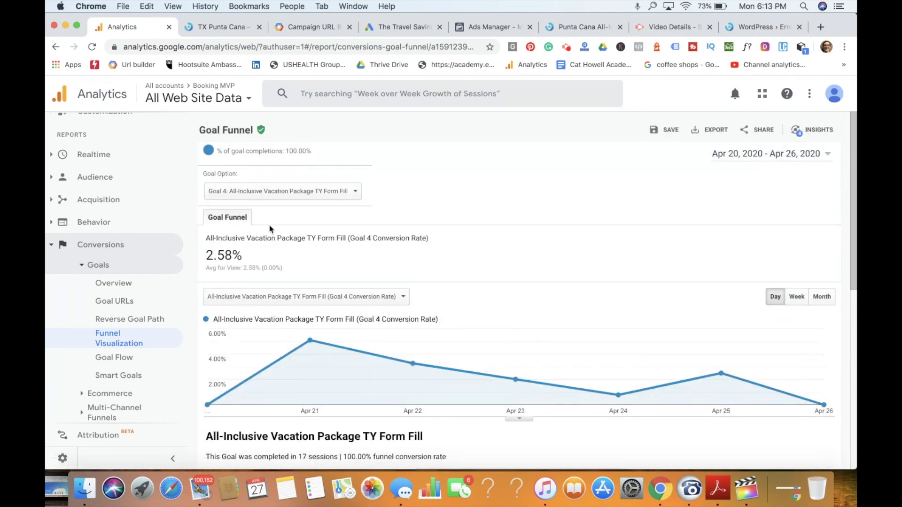
scroll(546, 305, down, 10)
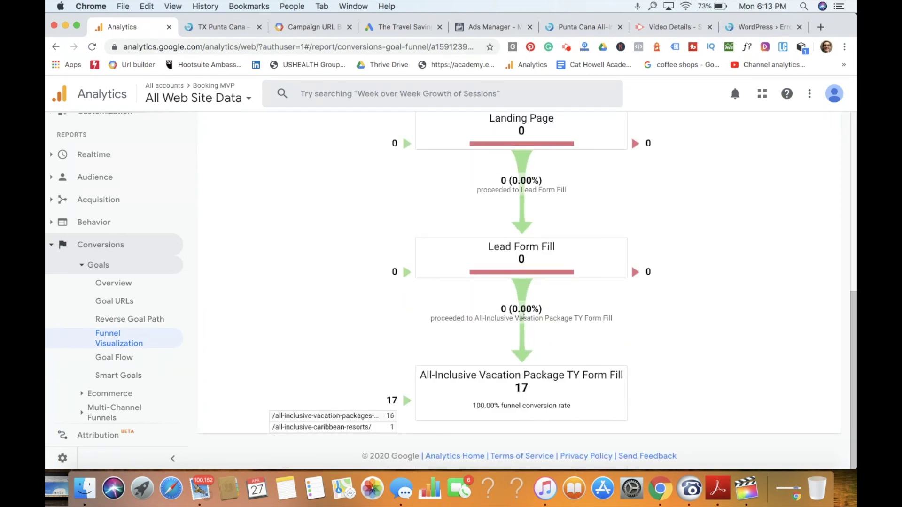
scroll(523, 313, up, 3)
scroll(530, 272, down, 2)
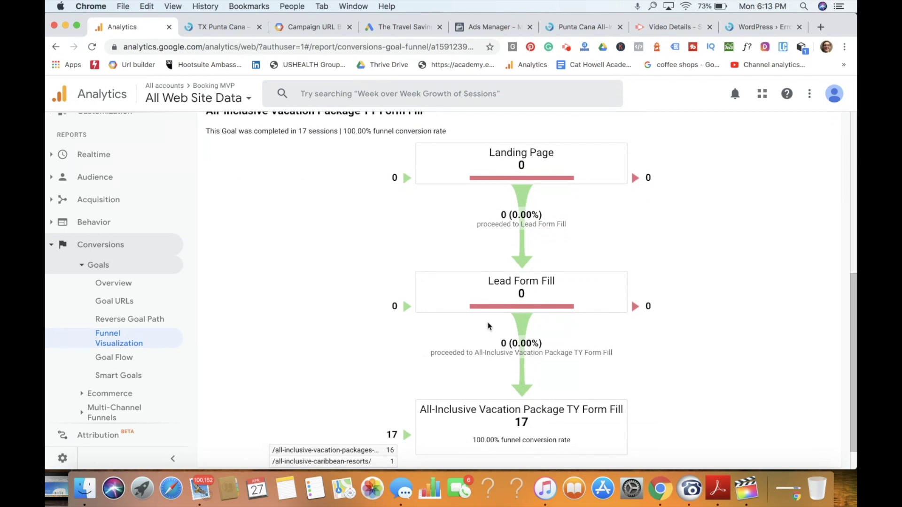
scroll(487, 324, up, 5)
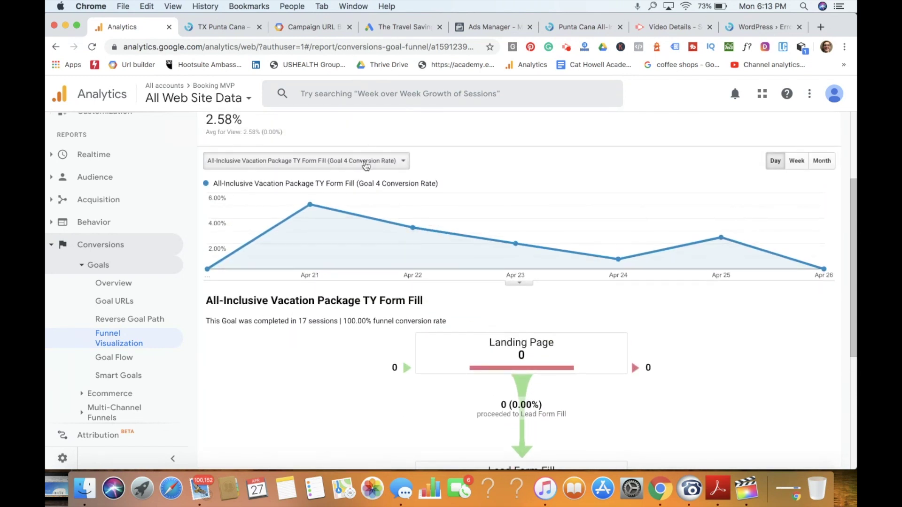
- Check the chart metric options and list the available goals again
click(365, 162)
click(382, 162)
scroll(329, 211, up, 4)
click(281, 197)
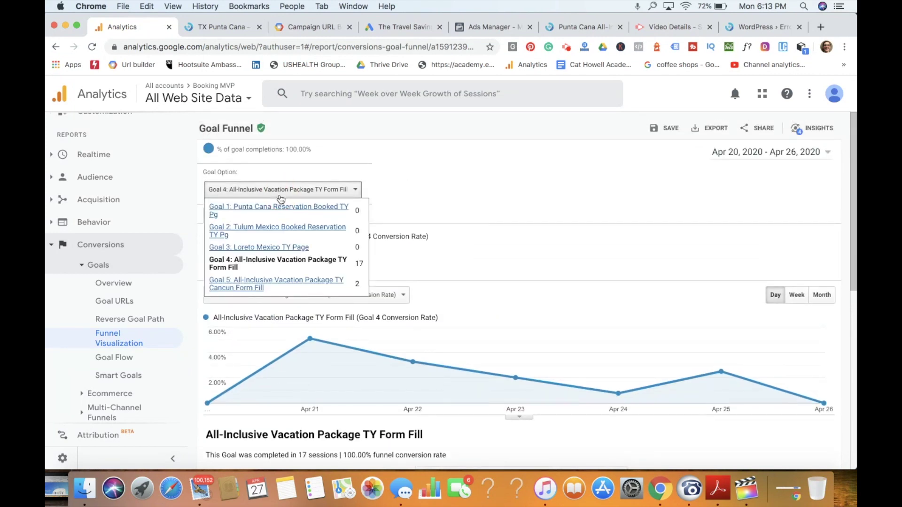
- Show the Goal 1 'Punta Cana Reservation Booked TY Pg' funnel and review its zero-session steps
click(282, 209)
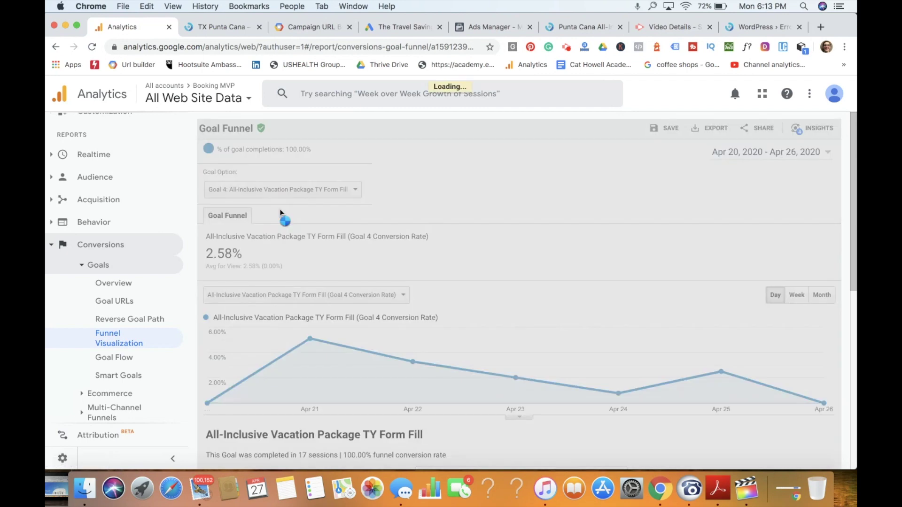
scroll(517, 272, down, 6)
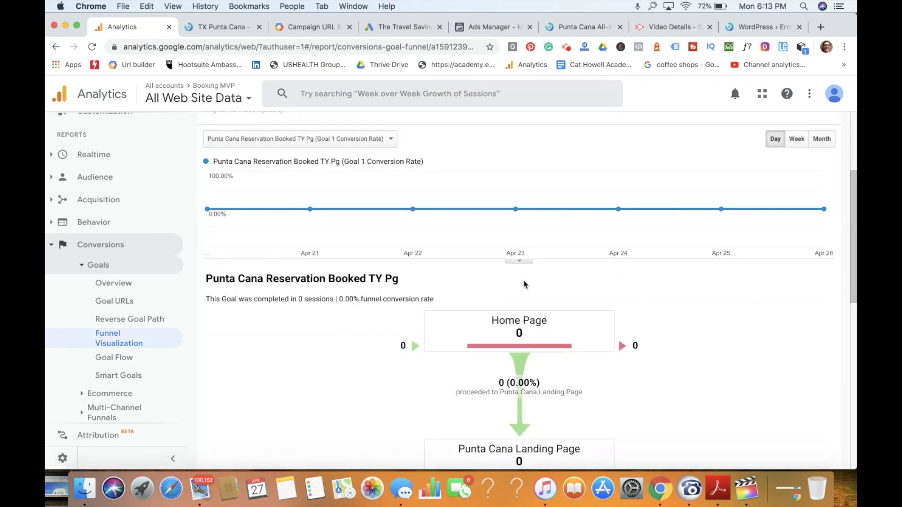
scroll(574, 289, down, 2)
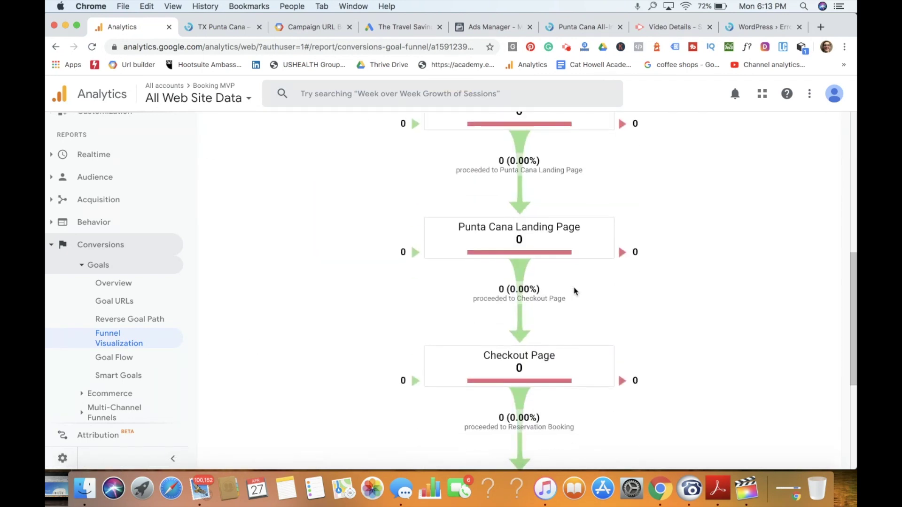
scroll(608, 326, down, 2)
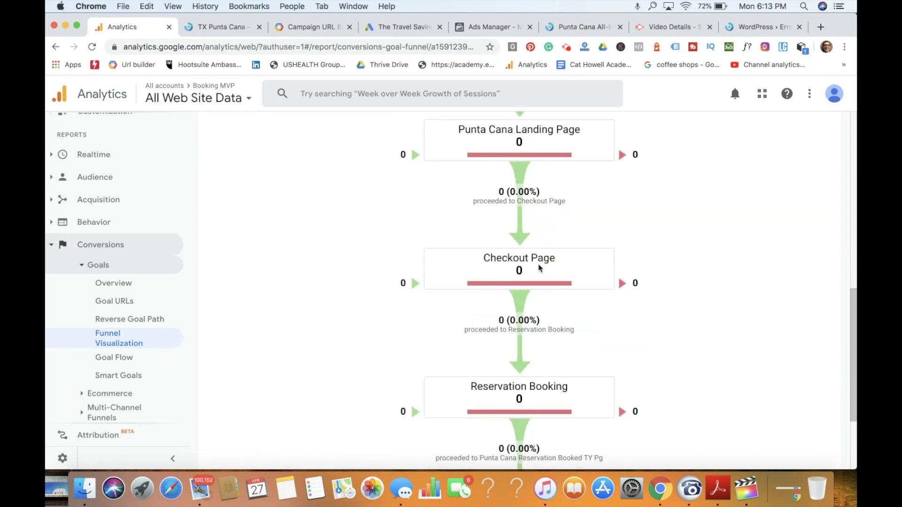
scroll(601, 345, down, 2)
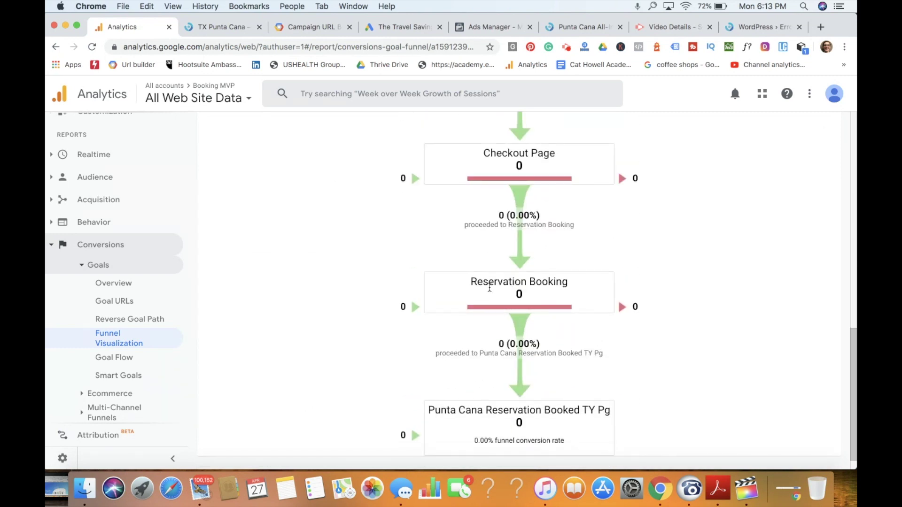